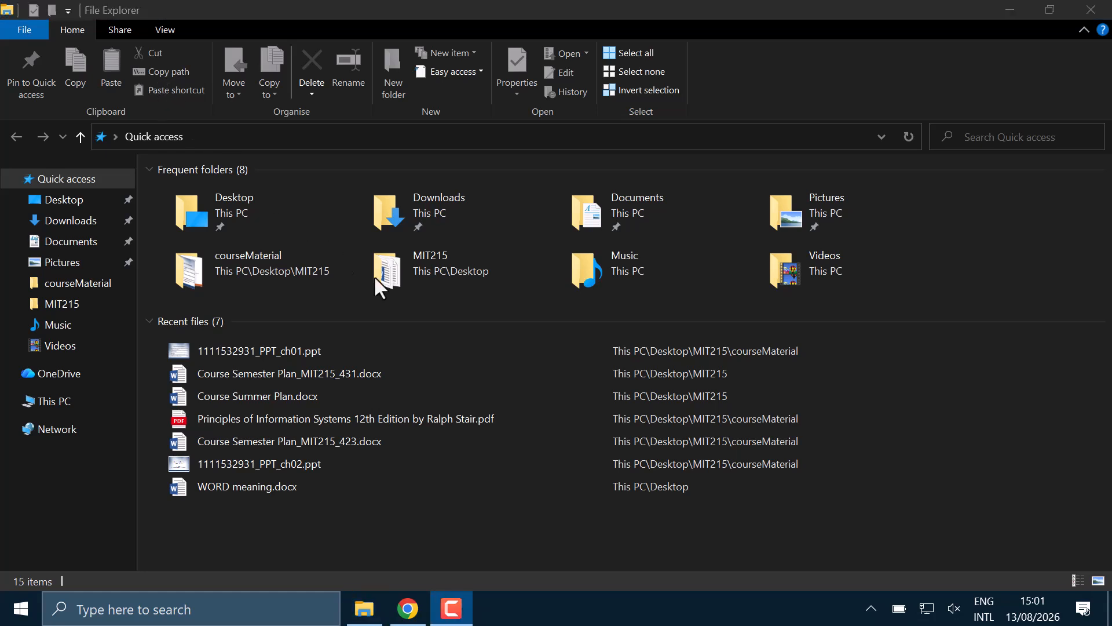
# - Run the android-studio-panda4-patch1-windows.exe installer from the Downloads folder
pyautogui.click(100, 222)
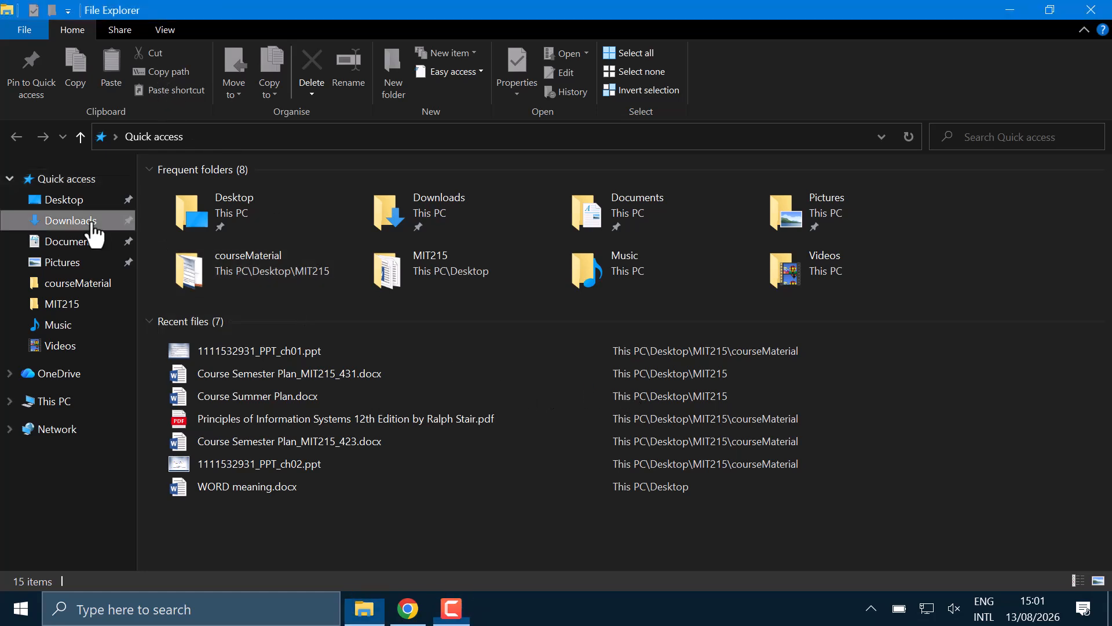
pyautogui.click(269, 233)
pyautogui.click(267, 219)
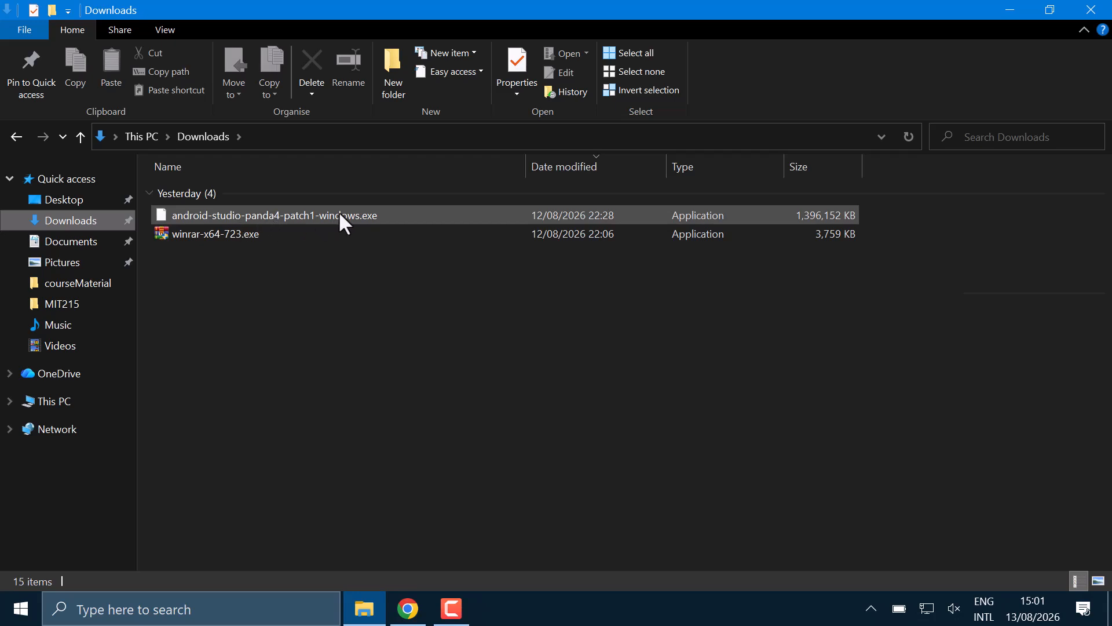
pyautogui.click(260, 215)
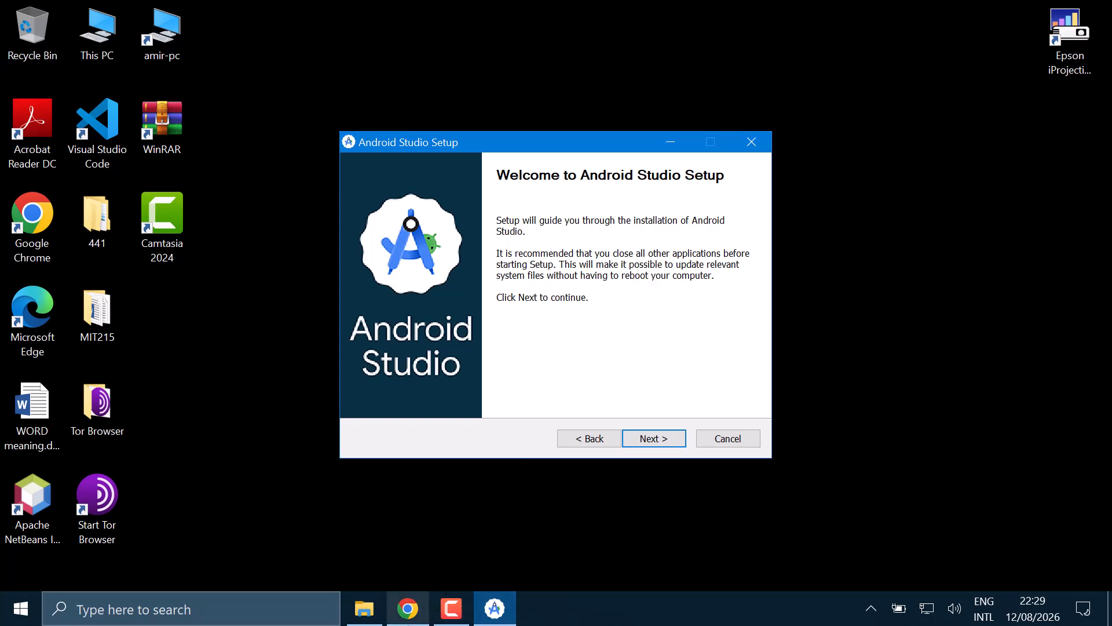
# - Switch to Chrome to read the Android Studio installation steps in the _InstallingAndroidStudio document, and return to the setup
pyautogui.click(409, 614)
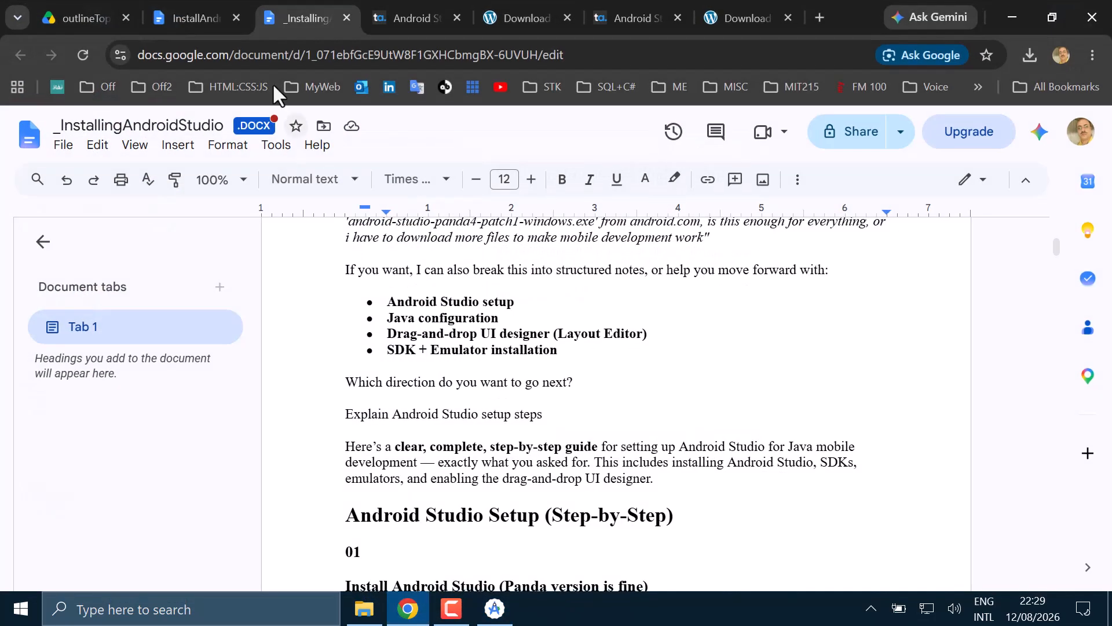
pyautogui.scroll(-5, 436, 372)
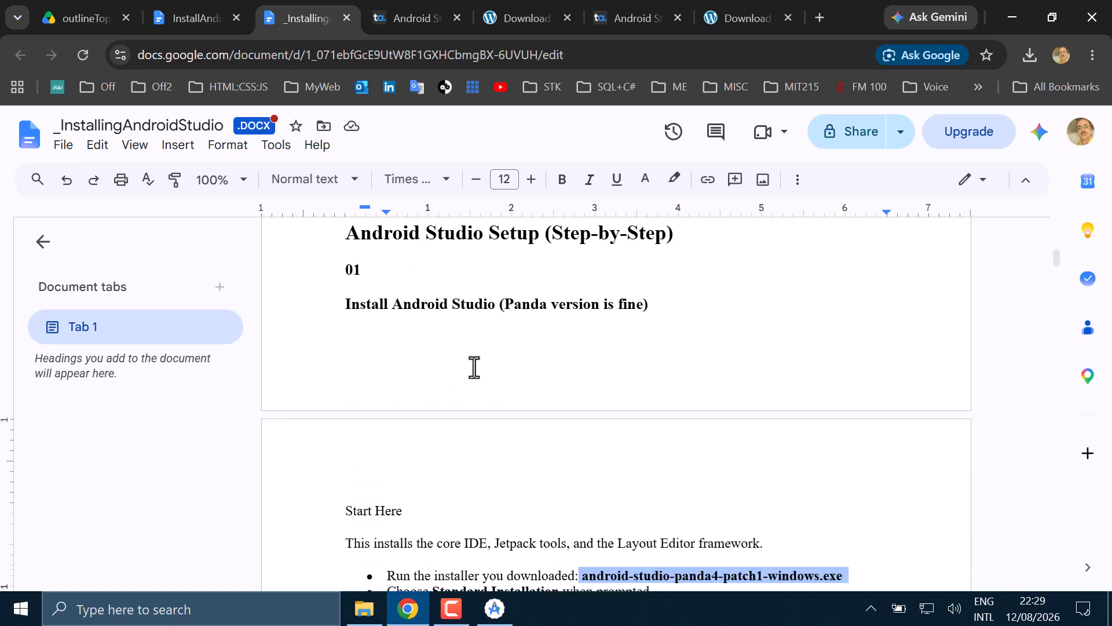
pyautogui.scroll(-6, 475, 317)
pyautogui.scroll(2, 486, 307)
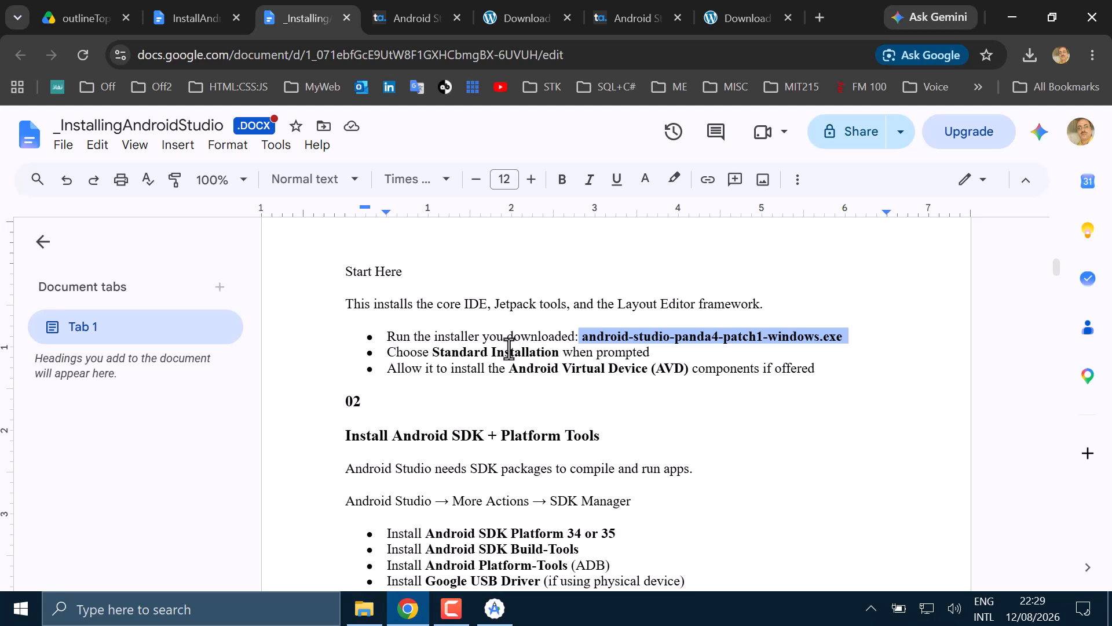
pyautogui.click(491, 615)
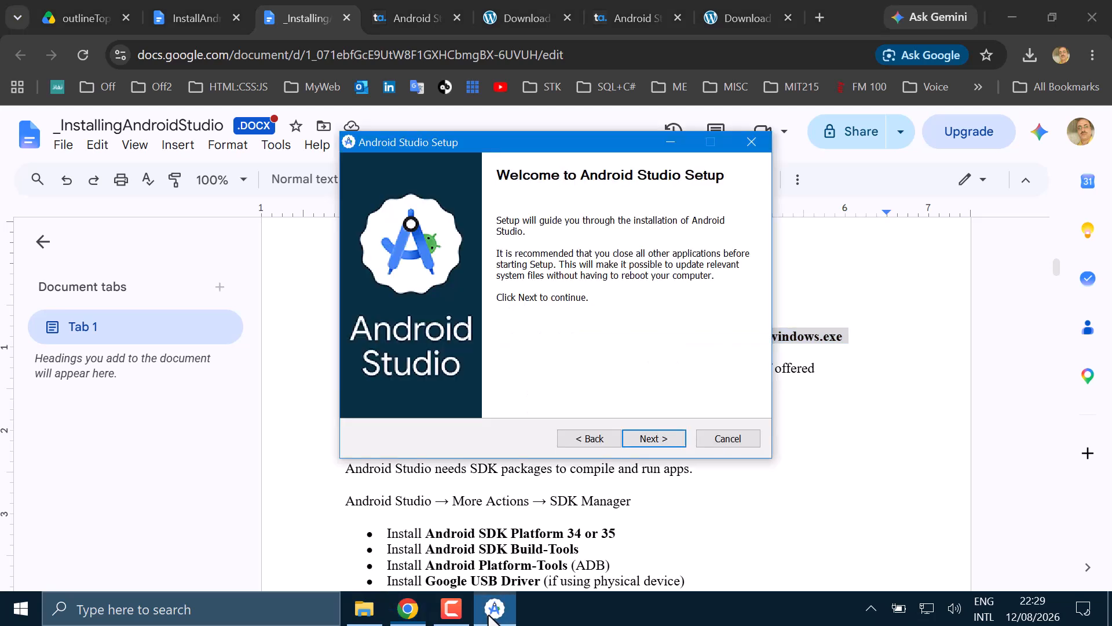
# - Install Android Studio with the Android Virtual Device component, keeping the default install location and the Android Studio Start Menu folder
pyautogui.click(650, 440)
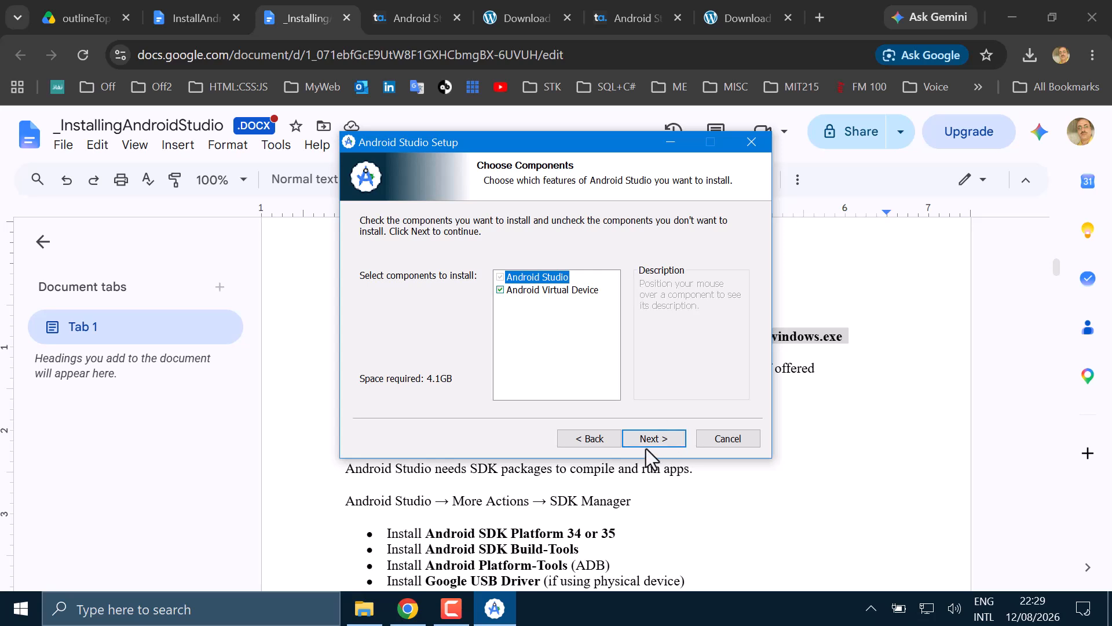
pyautogui.click(649, 440)
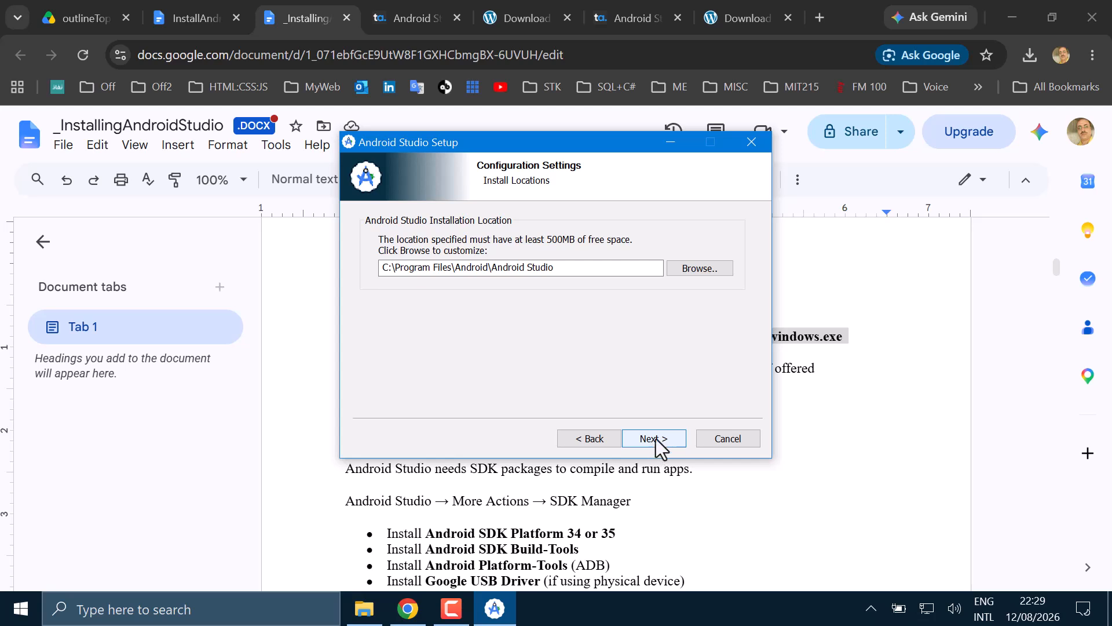
pyautogui.click(655, 443)
pyautogui.click(597, 443)
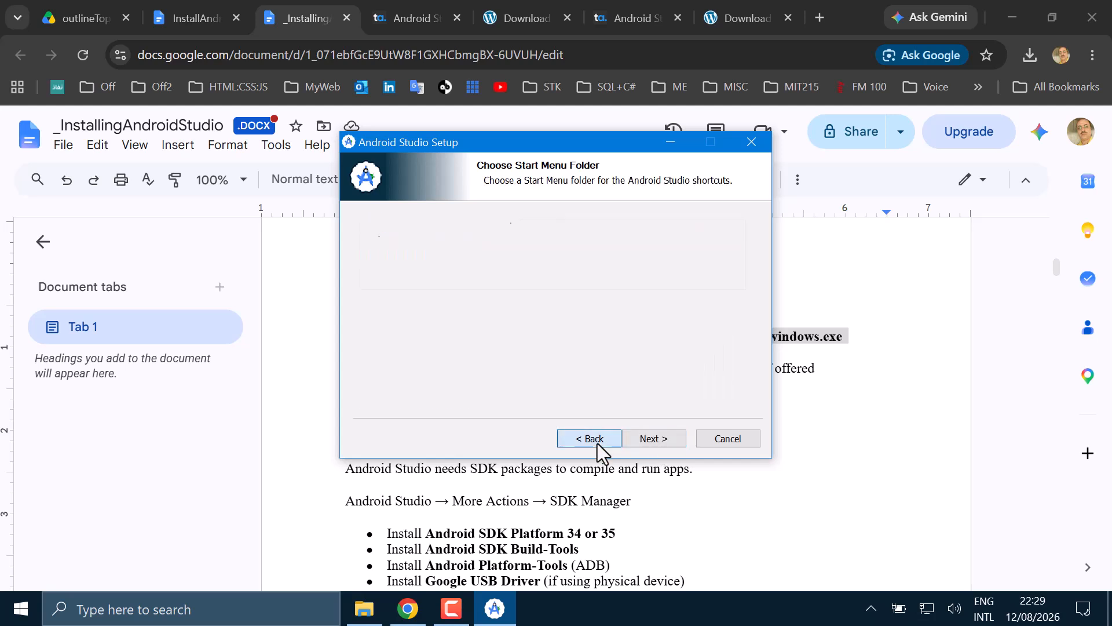
pyautogui.click(665, 443)
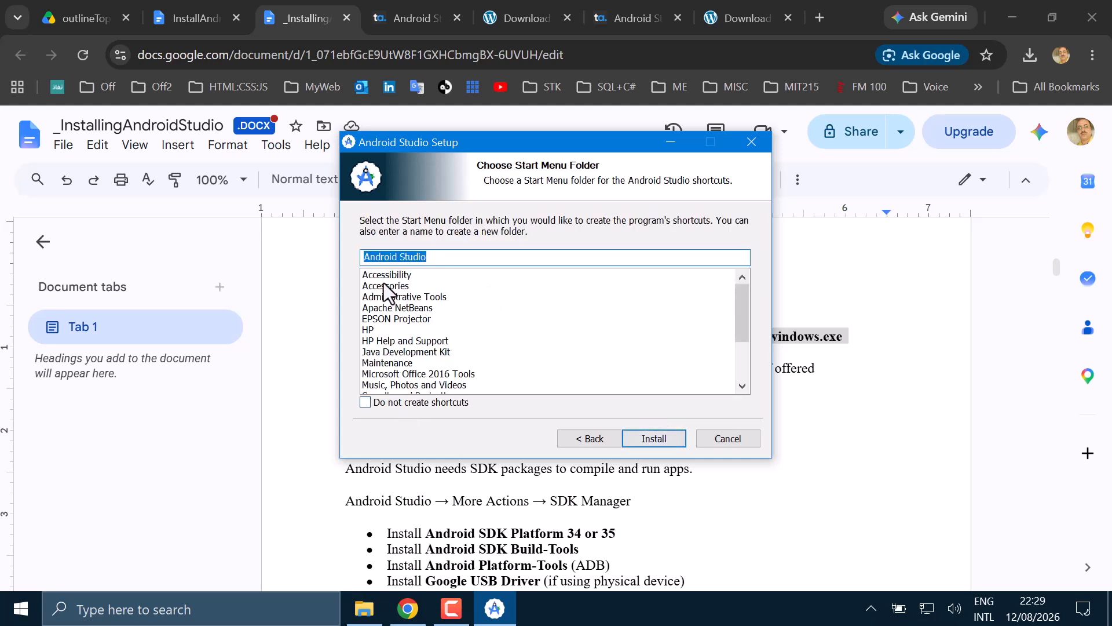
pyautogui.click(650, 440)
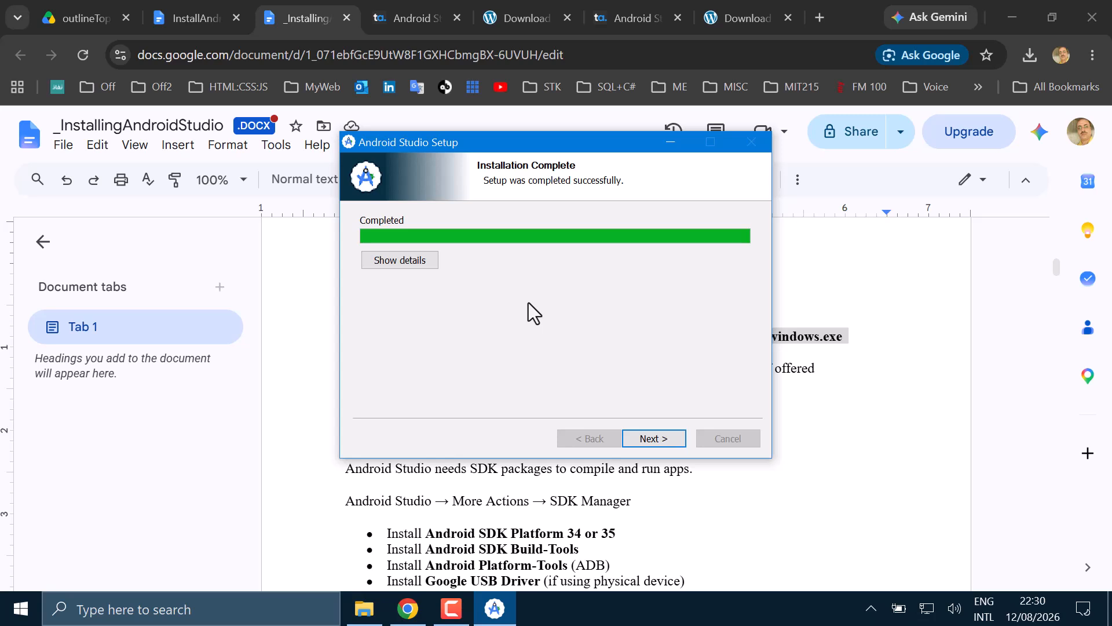
pyautogui.click(653, 440)
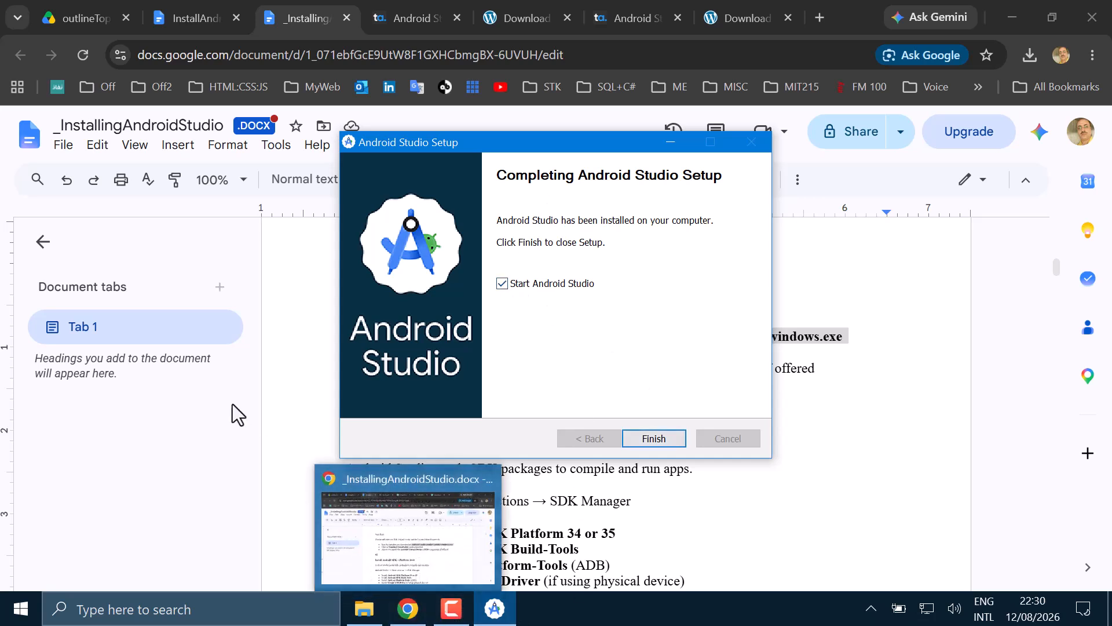
# - Check the "Install Android SDK + Platform Tools" section of the guide in Chrome and return to the setup
pyautogui.click(280, 378)
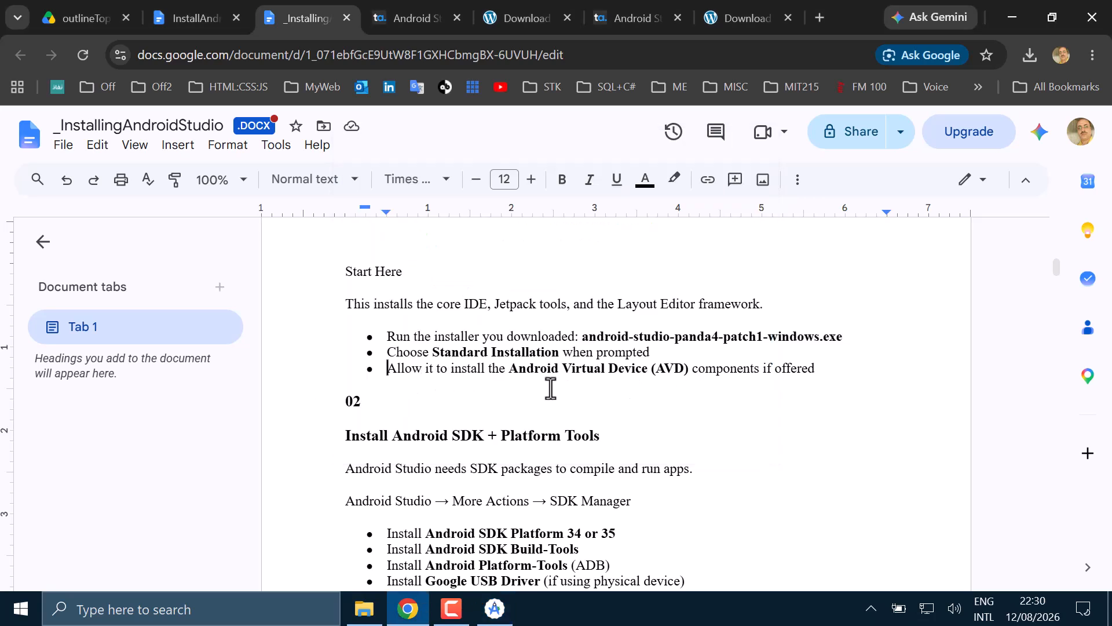
pyautogui.scroll(-3, 475, 376)
pyautogui.scroll(2, 400, 289)
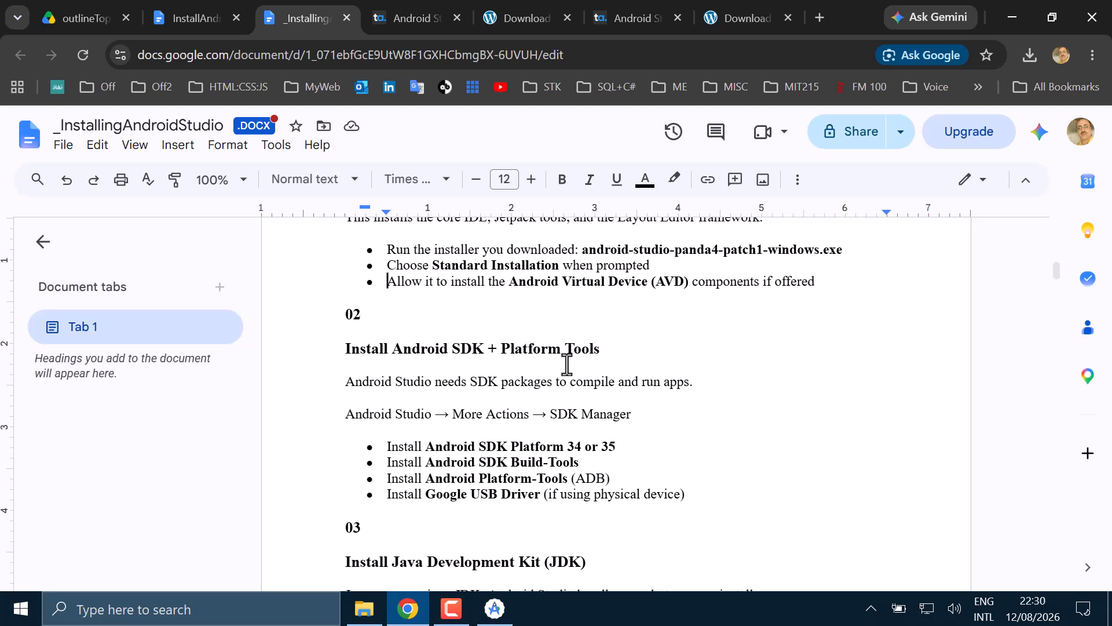
pyautogui.click(495, 609)
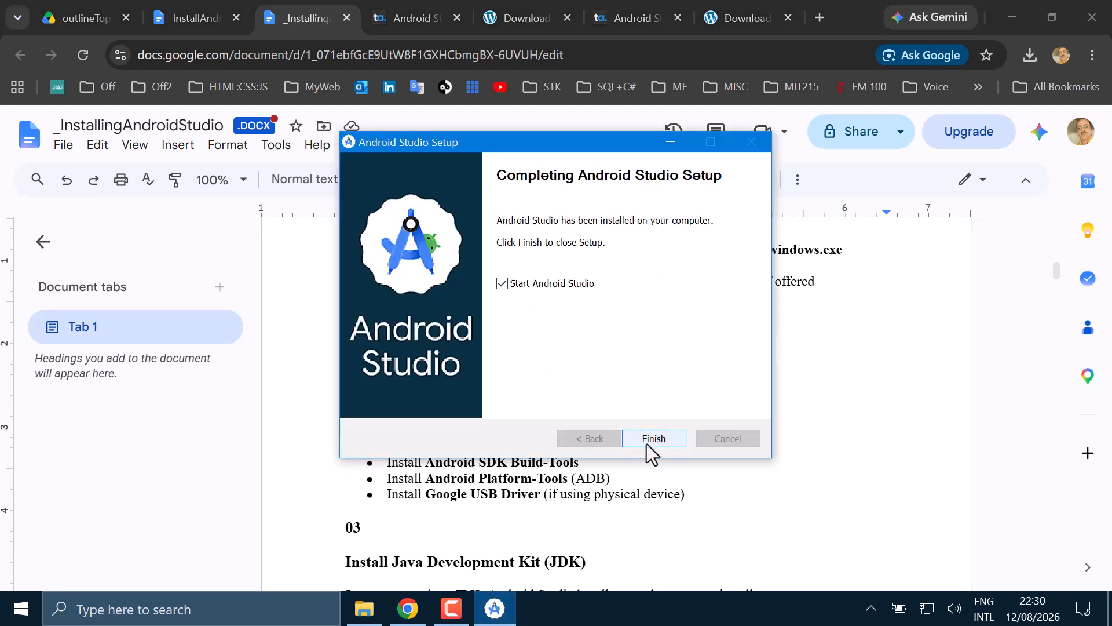
# - Finish the setup with Start Android Studio enabled, and decline sending usage statistics
pyautogui.moveTo(511, 143); pyautogui.dragTo(657, 83)
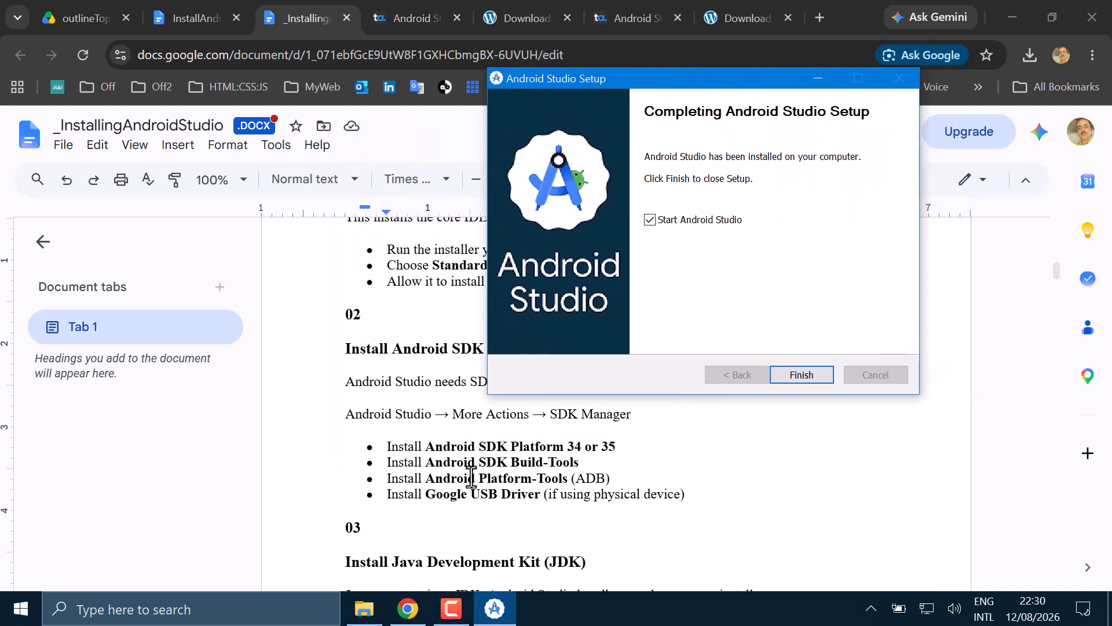
pyautogui.click(795, 375)
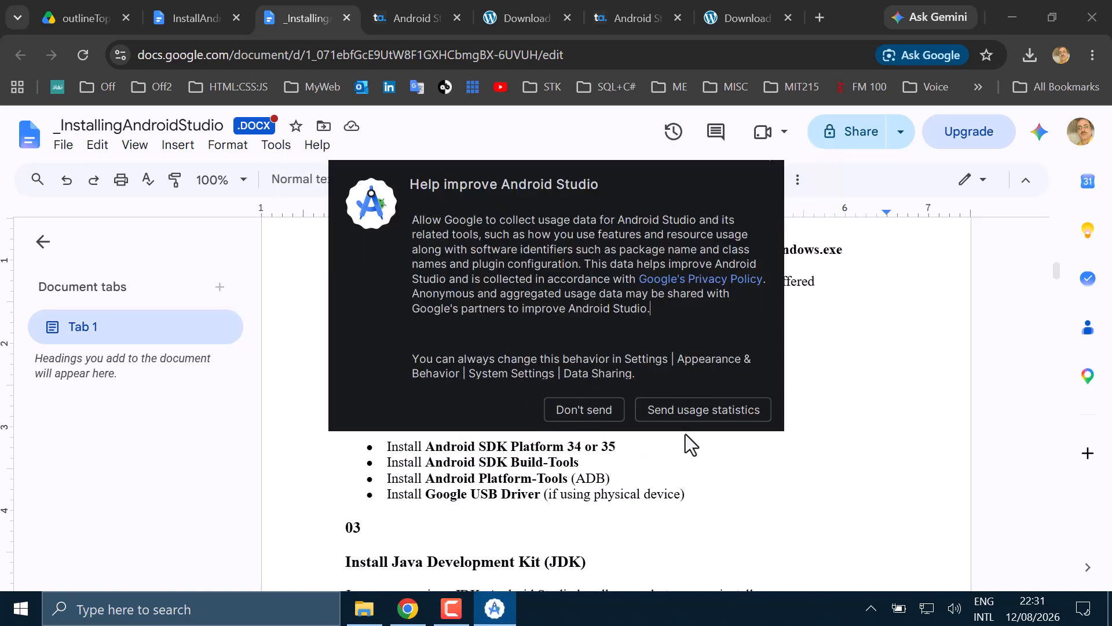
pyautogui.click(597, 412)
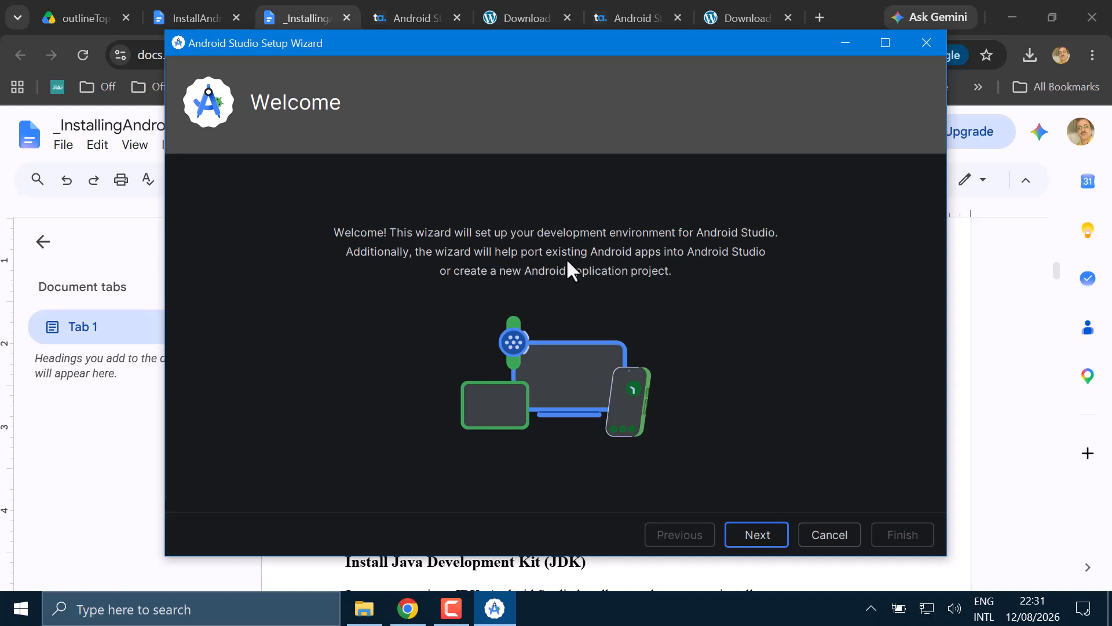
# - Choose the Standard install type in the Android Studio Setup Wizard and continue to the settings summary
pyautogui.click(757, 532)
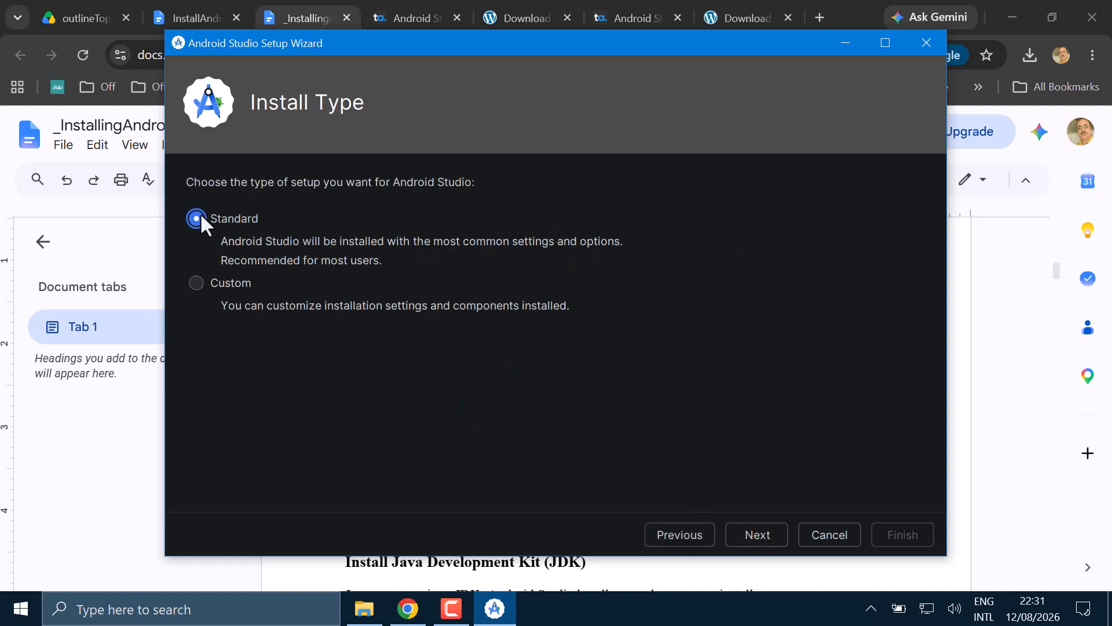
pyautogui.moveTo(616, 44); pyautogui.dragTo(721, 331)
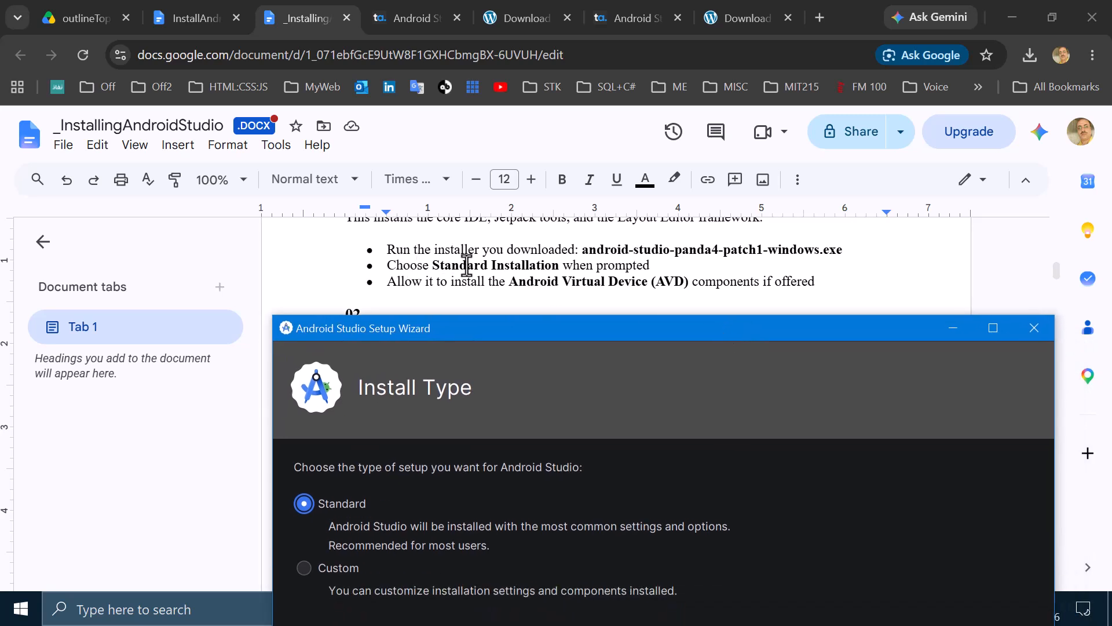
pyautogui.moveTo(570, 327); pyautogui.dragTo(411, 54)
pyautogui.click(714, 543)
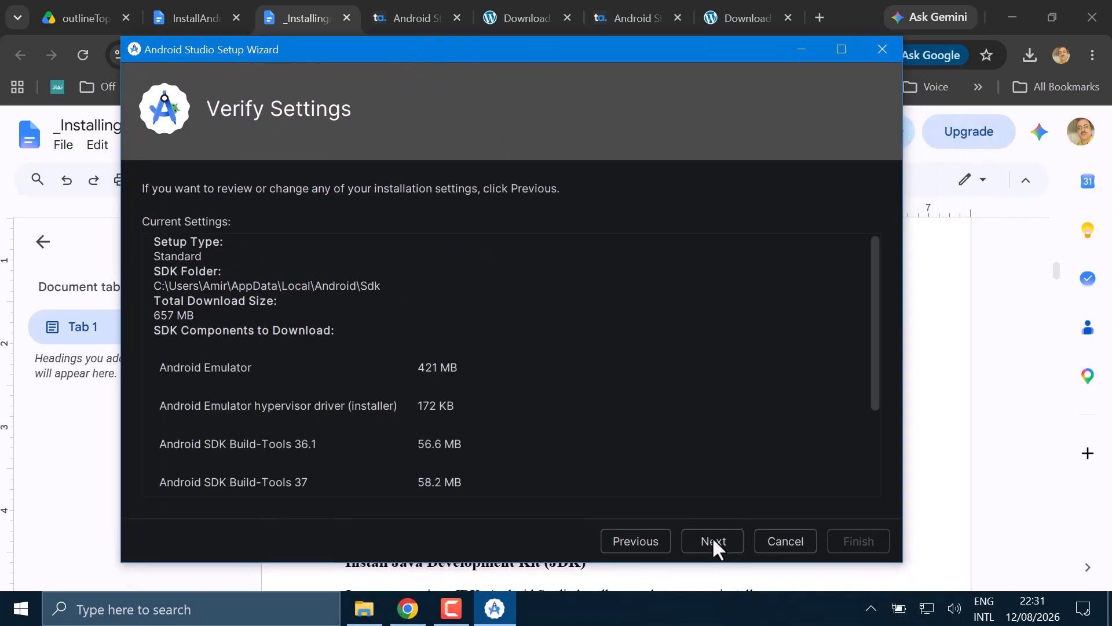
# - Review the SDK folder and the SDK components to download, and continue to the license agreement
pyautogui.scroll(-3, 564, 365)
pyautogui.scroll(3, 568, 365)
pyautogui.scroll(-3, 417, 366)
pyautogui.scroll(1, 270, 305)
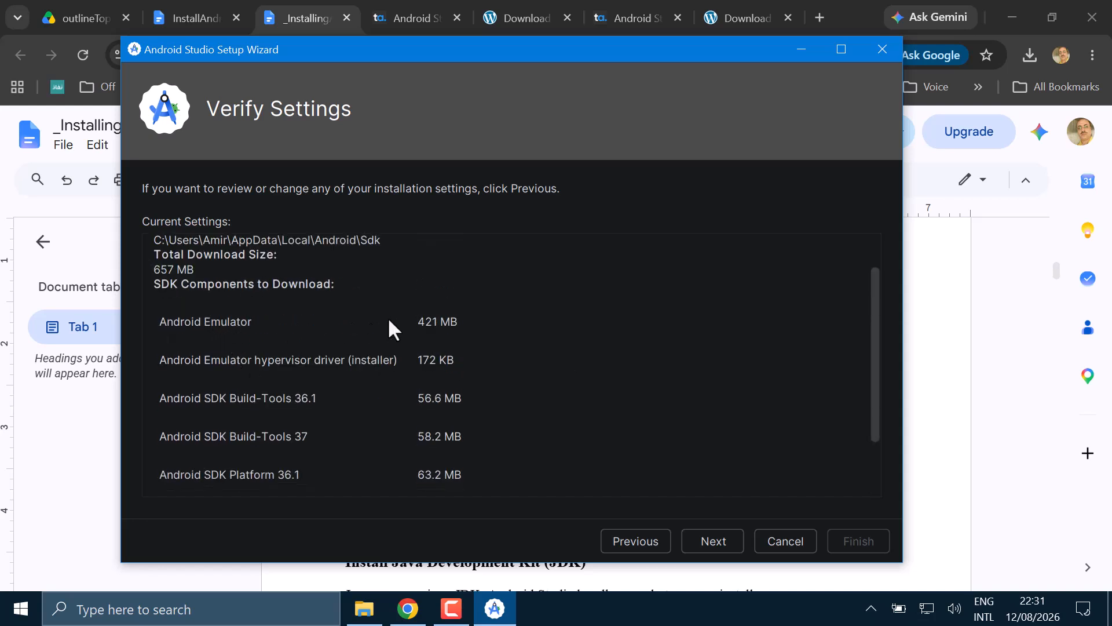
pyautogui.scroll(-2, 394, 328)
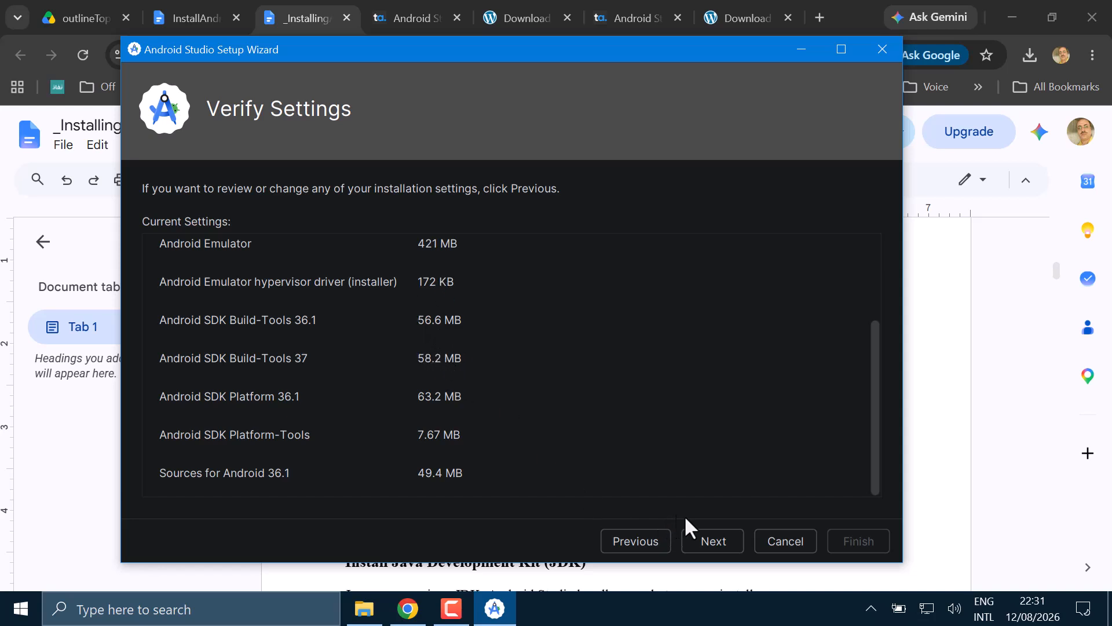
pyautogui.click(704, 550)
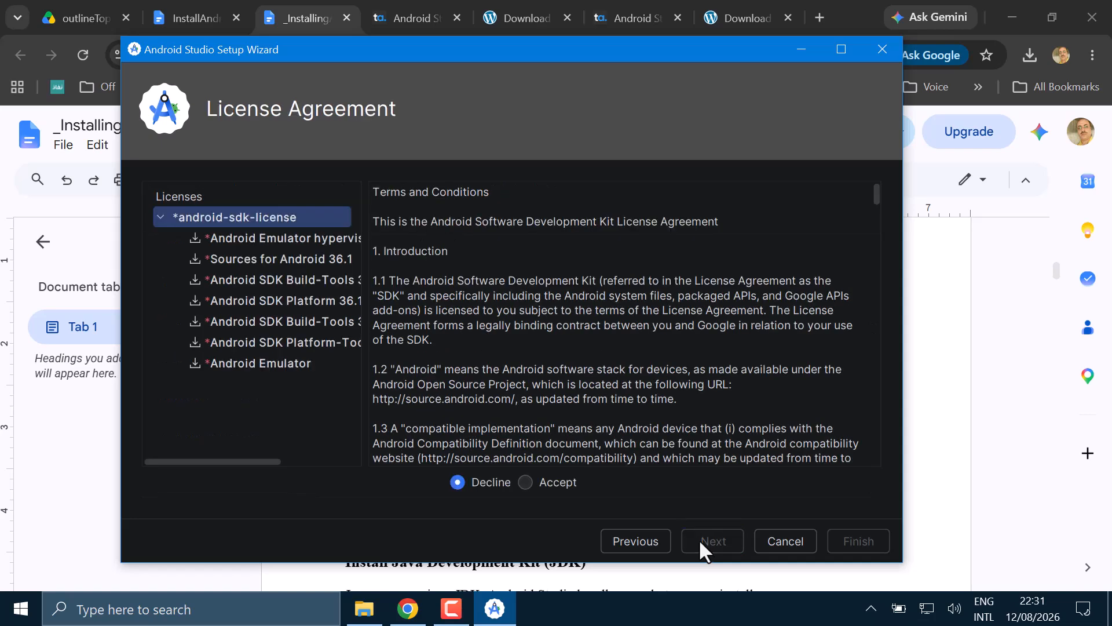
# - Accept the android-sdk-license after looking over its terms, and start downloading the SDK components
pyautogui.click(525, 482)
pyautogui.moveTo(408, 52); pyautogui.dragTo(426, 29)
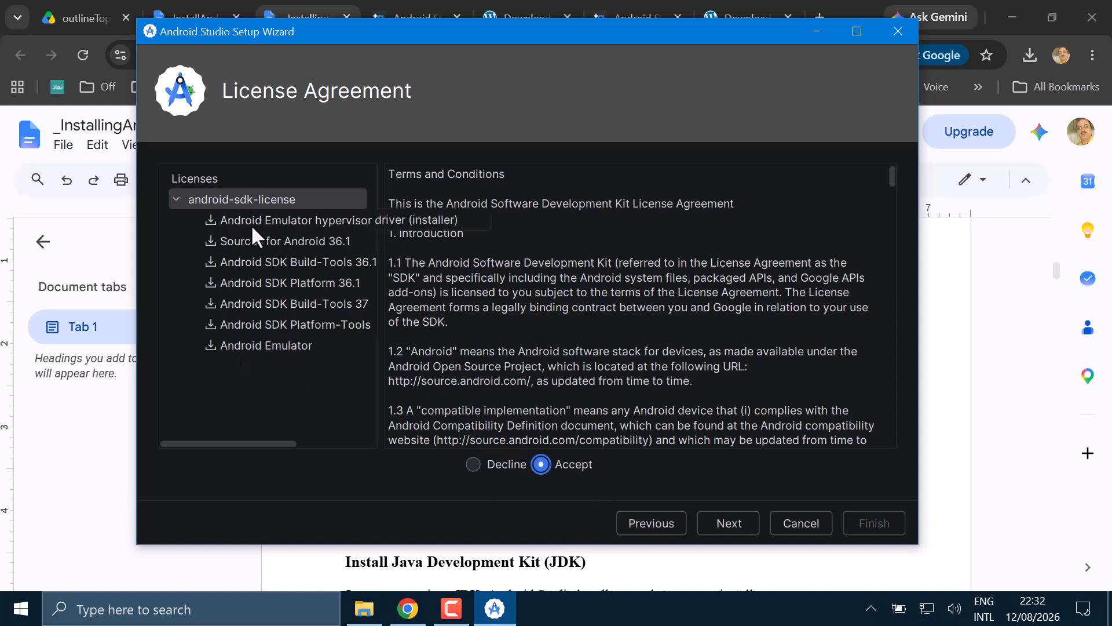
pyautogui.scroll(-3, 689, 394)
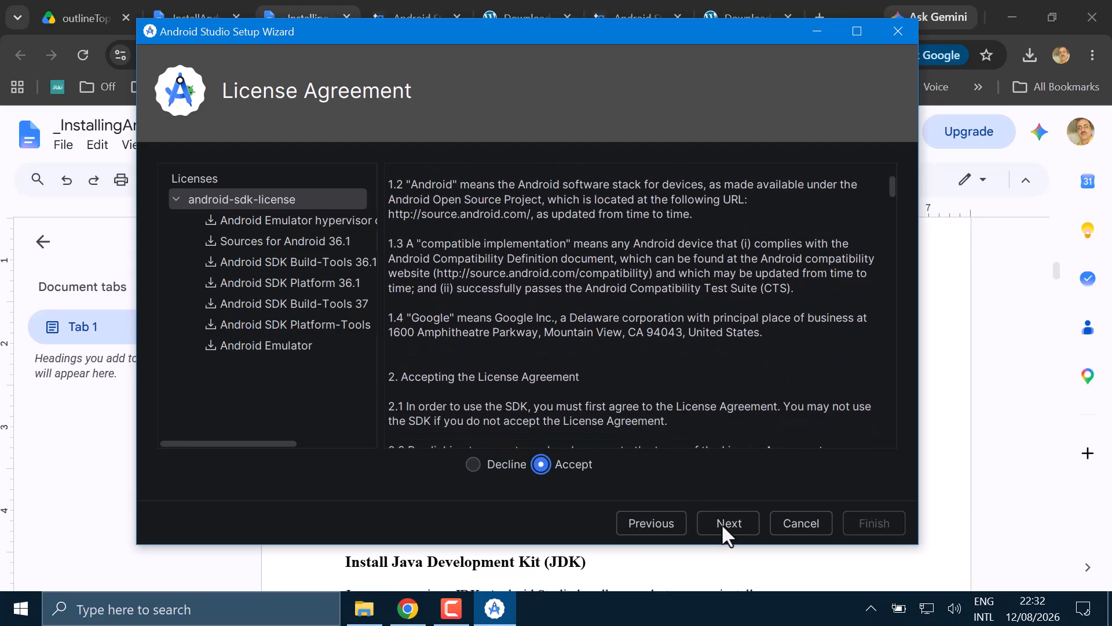
pyautogui.scroll(-5, 698, 375)
pyautogui.scroll(-15, 708, 380)
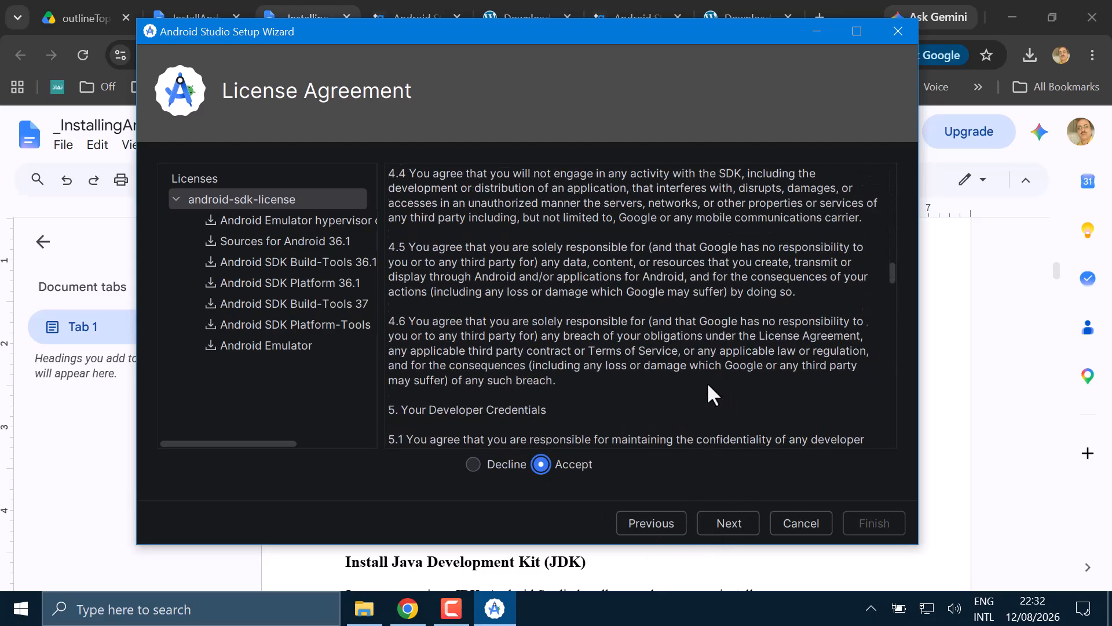
pyautogui.click(718, 522)
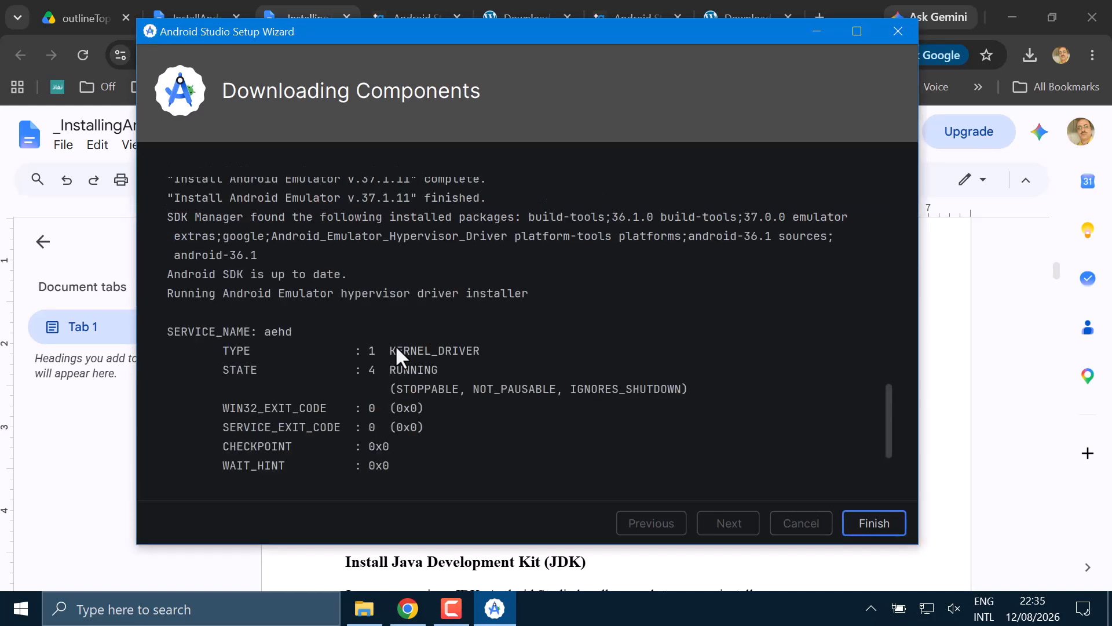
# - Look over the component installation log and finish the setup wizard
pyautogui.press('Return')
pyautogui.scroll(3, 322, 232)
pyautogui.scroll(3, 356, 293)
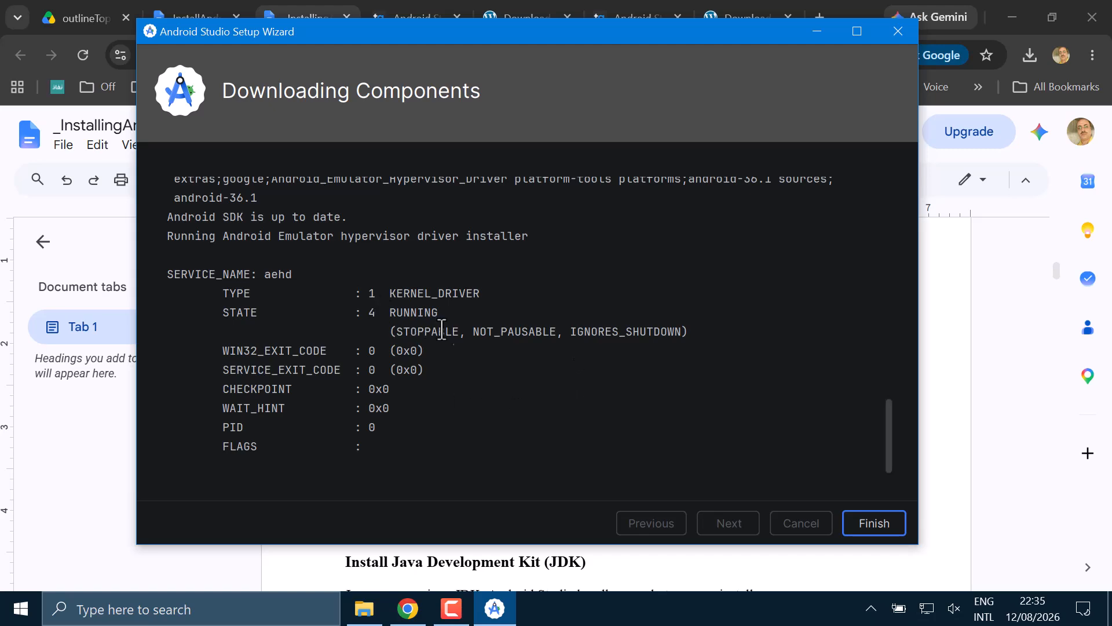
pyautogui.click(870, 532)
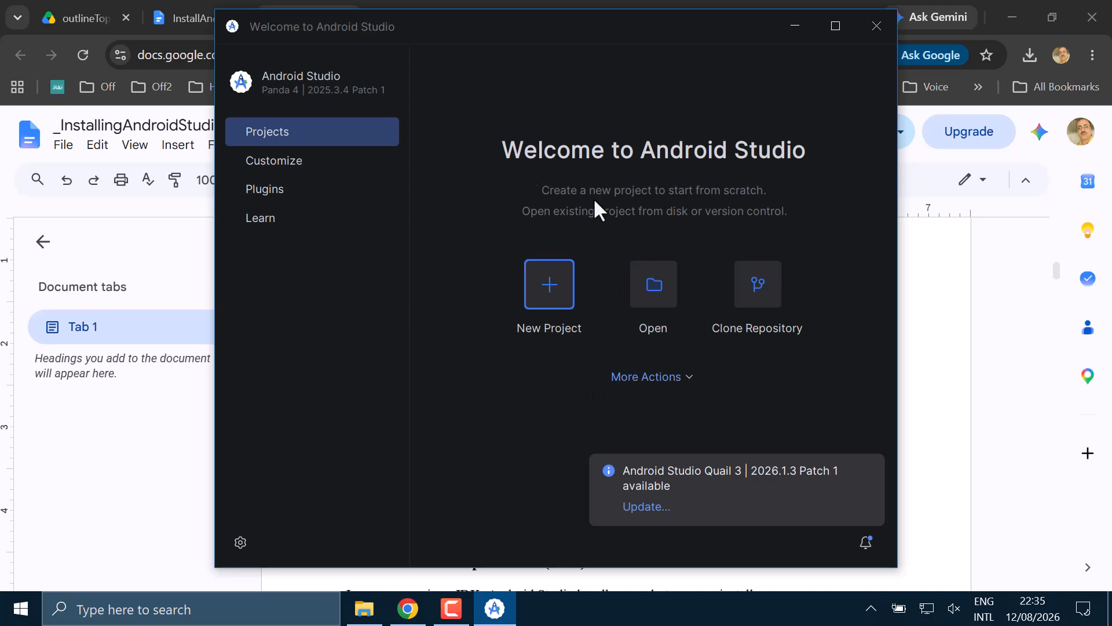
# - View the Customize, Plugins and Learn pages of the welcome screen and return to Projects
pyautogui.click(278, 160)
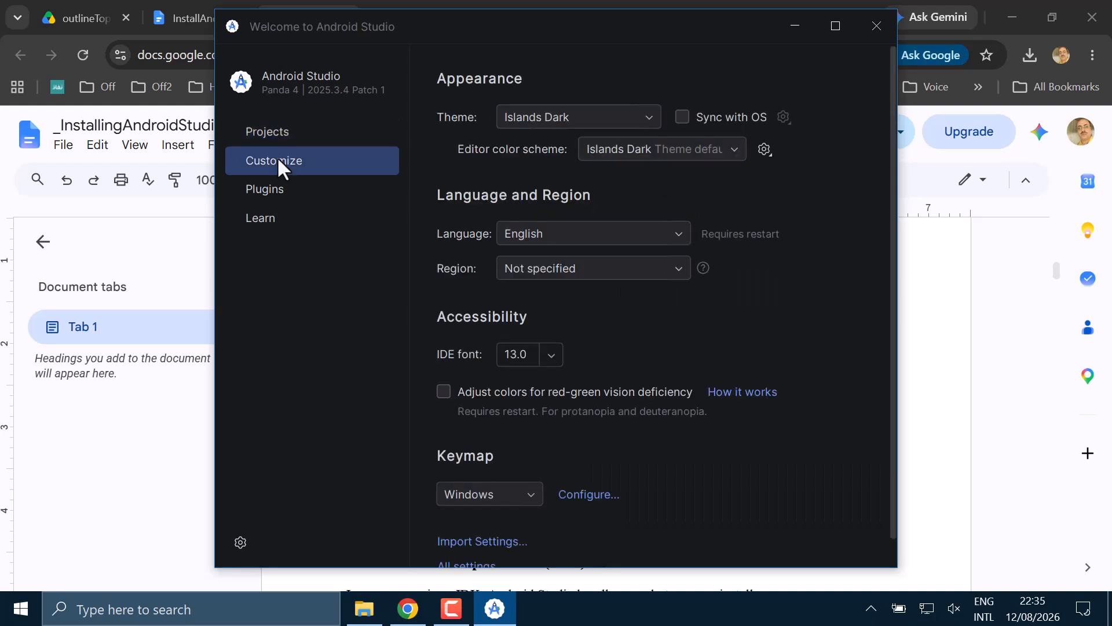
pyautogui.click(265, 188)
pyautogui.click(264, 217)
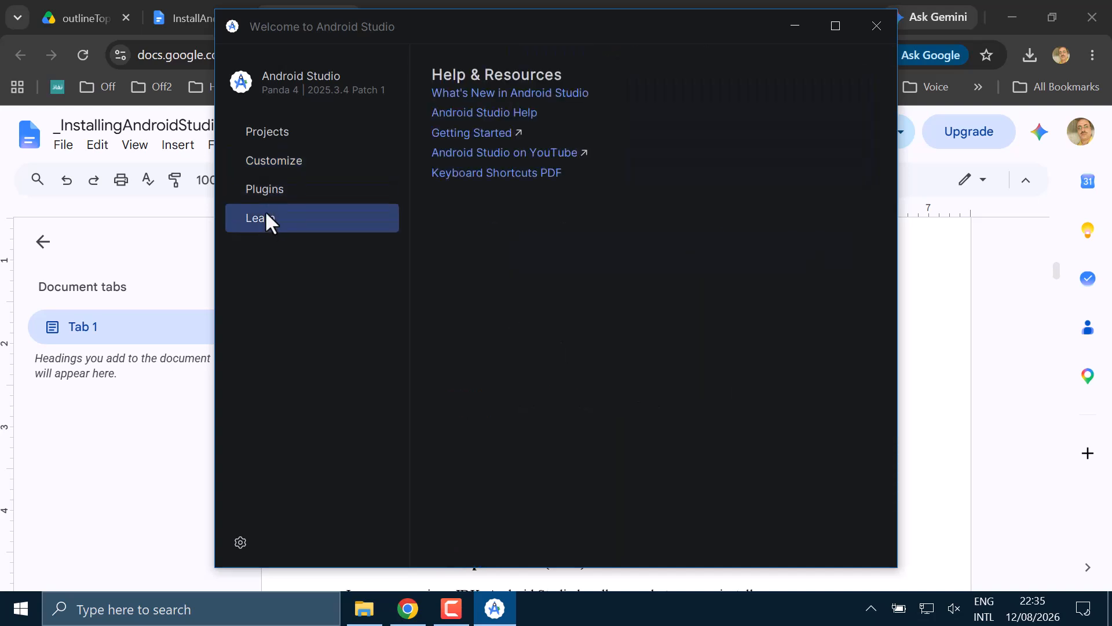
pyautogui.click(261, 136)
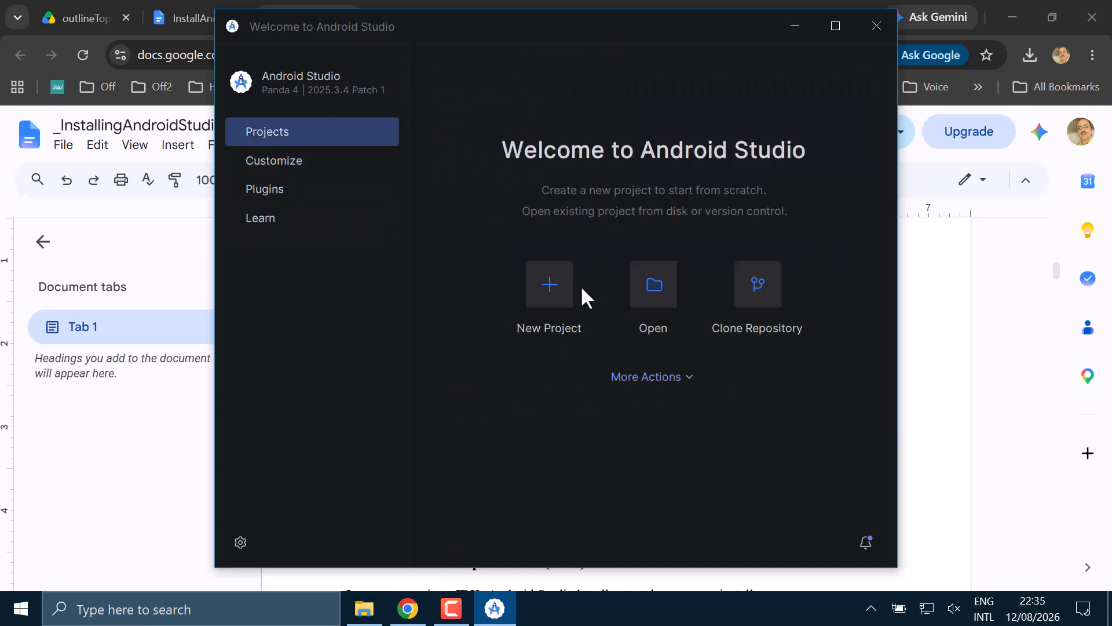
# - Start a new phone and tablet project from the Empty Views Activity template
pyautogui.click(551, 282)
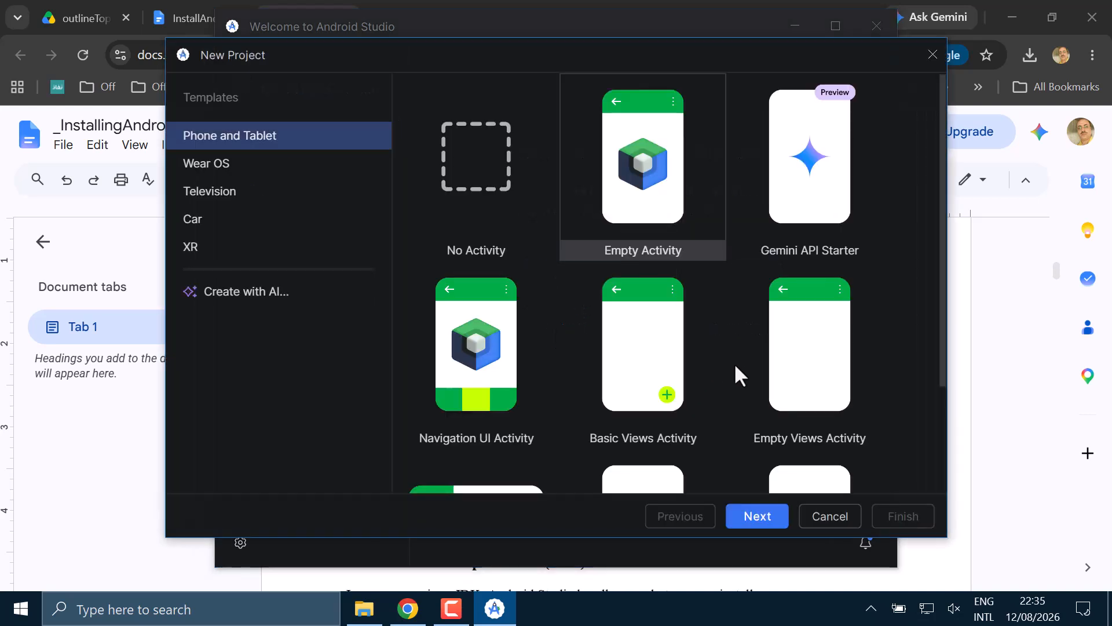
pyautogui.scroll(-3, 727, 374)
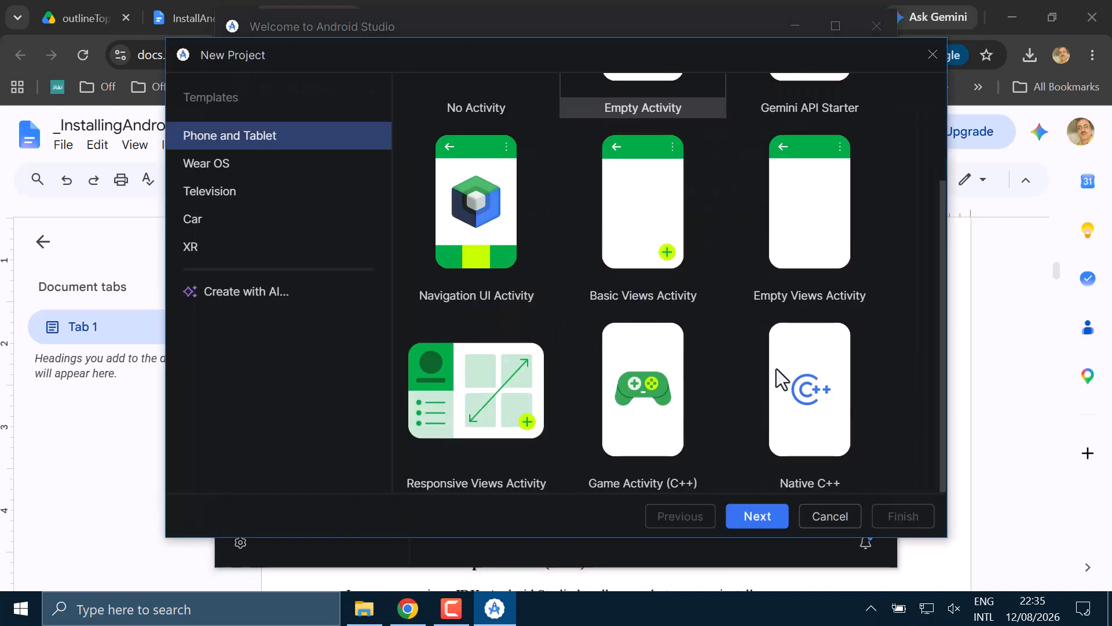
pyautogui.click(817, 238)
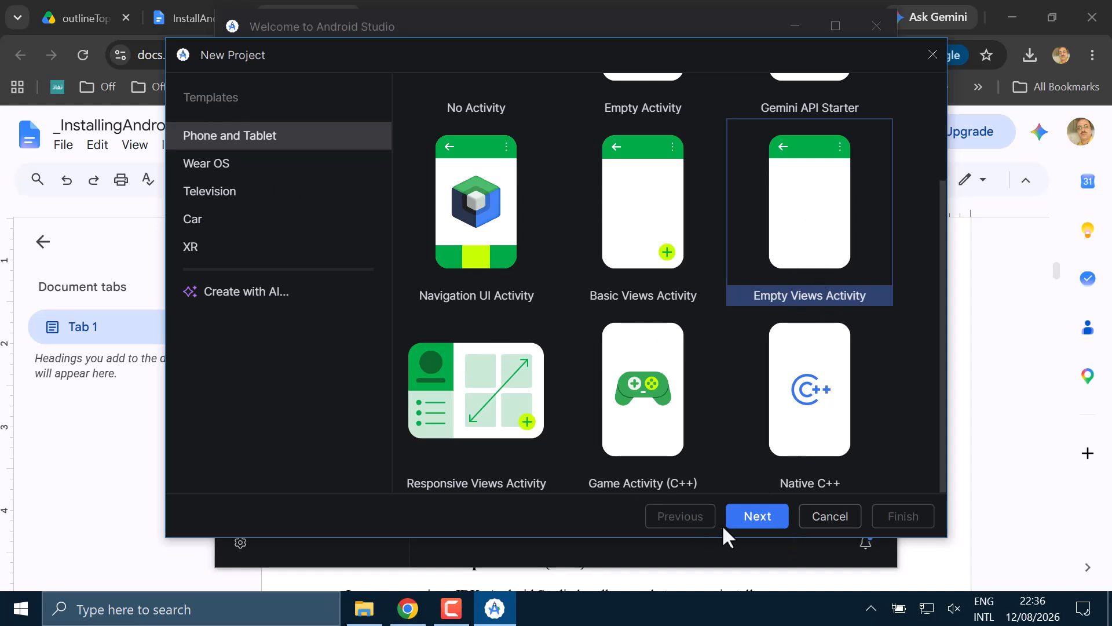
pyautogui.click(747, 518)
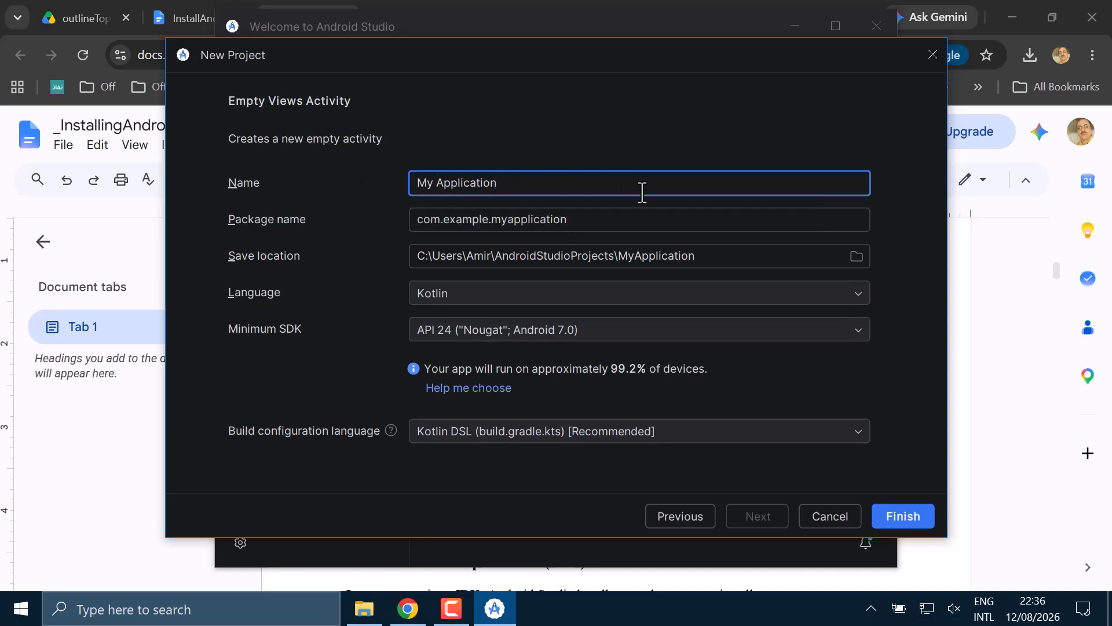
# - Name the project MyApplication, with Java as the language and API 24 ("Nougat"; Android 7.0) as the minimum SDK
pyautogui.press('Right')
pyautogui.press('BackSpace')
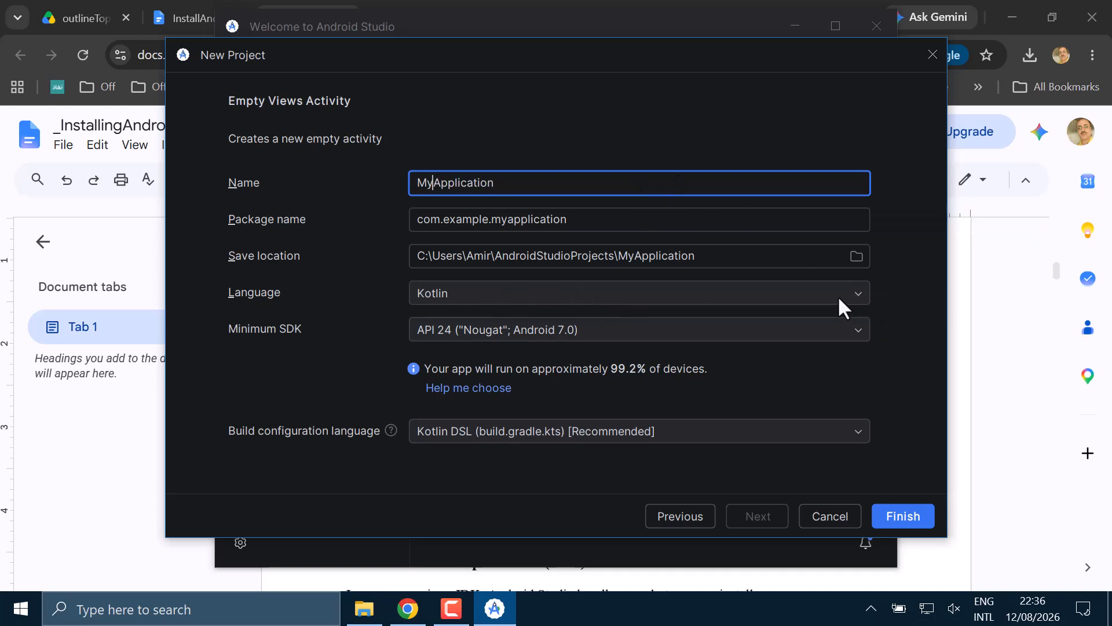
pyautogui.click(773, 293)
pyautogui.click(478, 322)
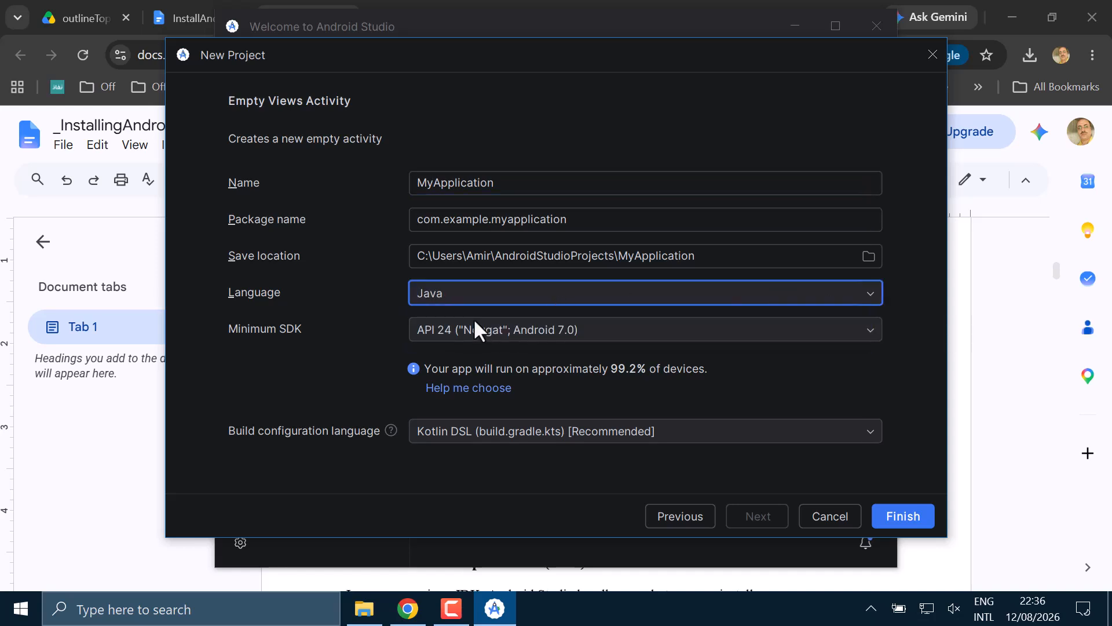
pyautogui.click(648, 335)
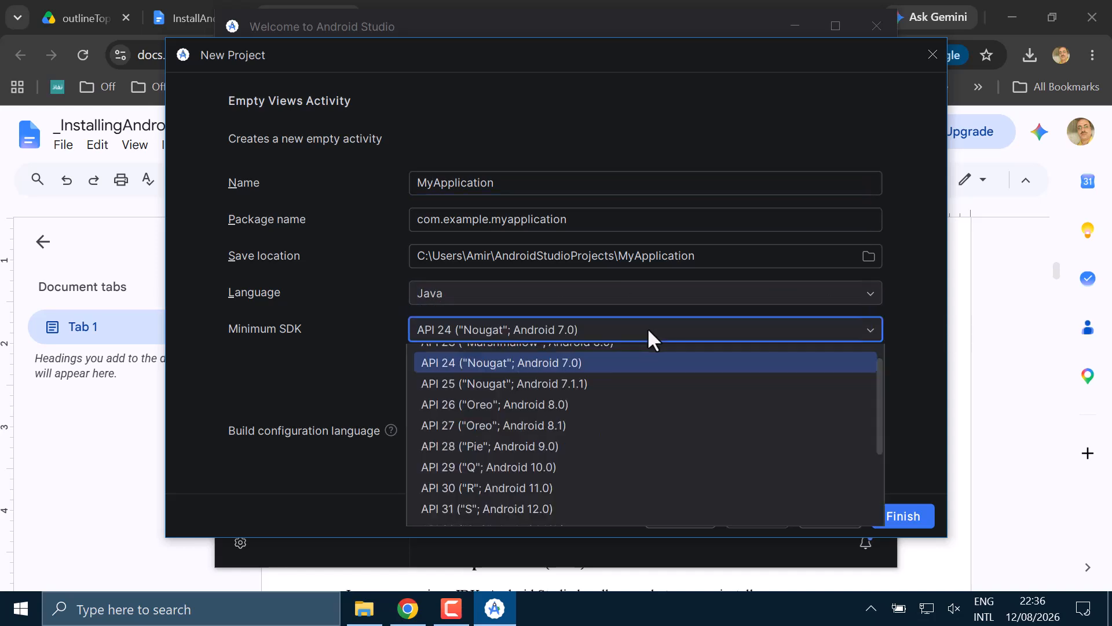
pyautogui.click(541, 362)
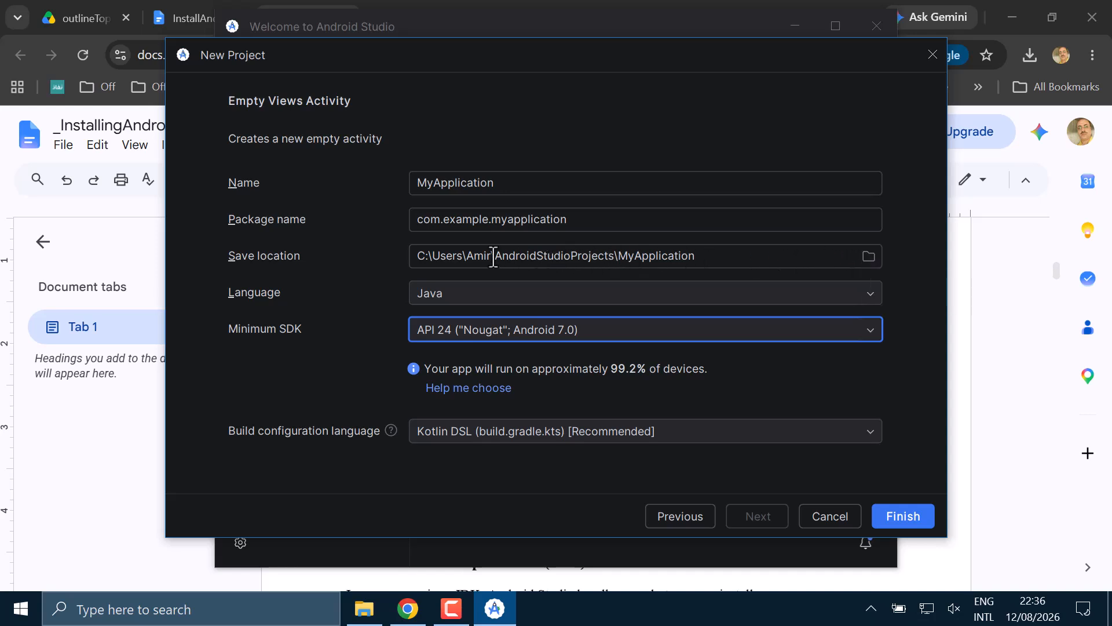
# - Set the project's save location to a new folder named AndroidStudioProjects inside Documents
pyautogui.moveTo(494, 255); pyautogui.dragTo(696, 259)
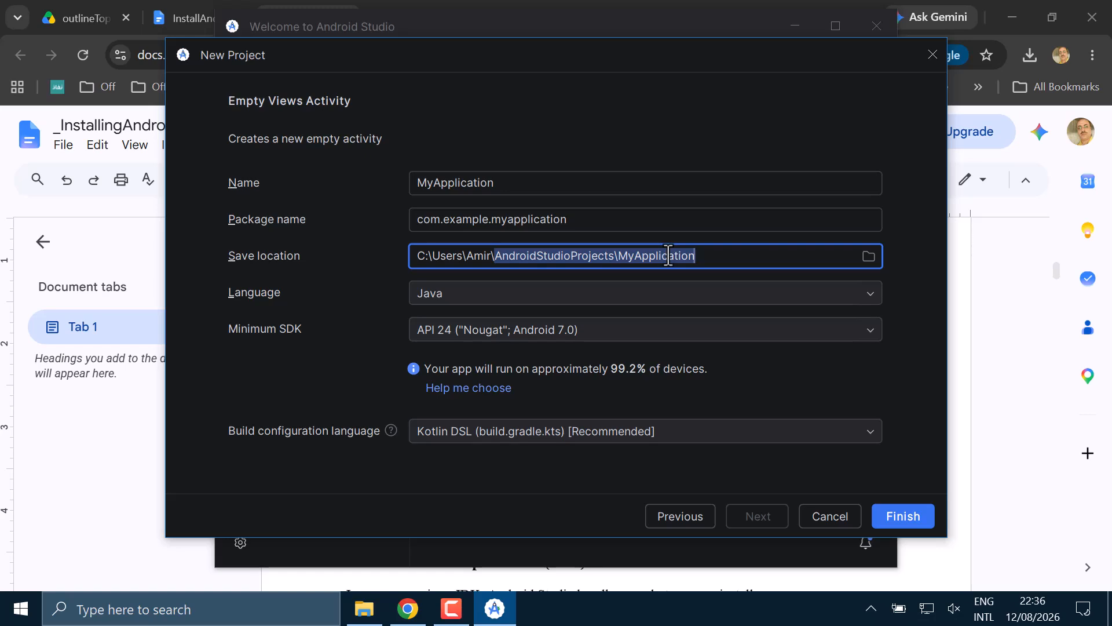
pyautogui.click(869, 256)
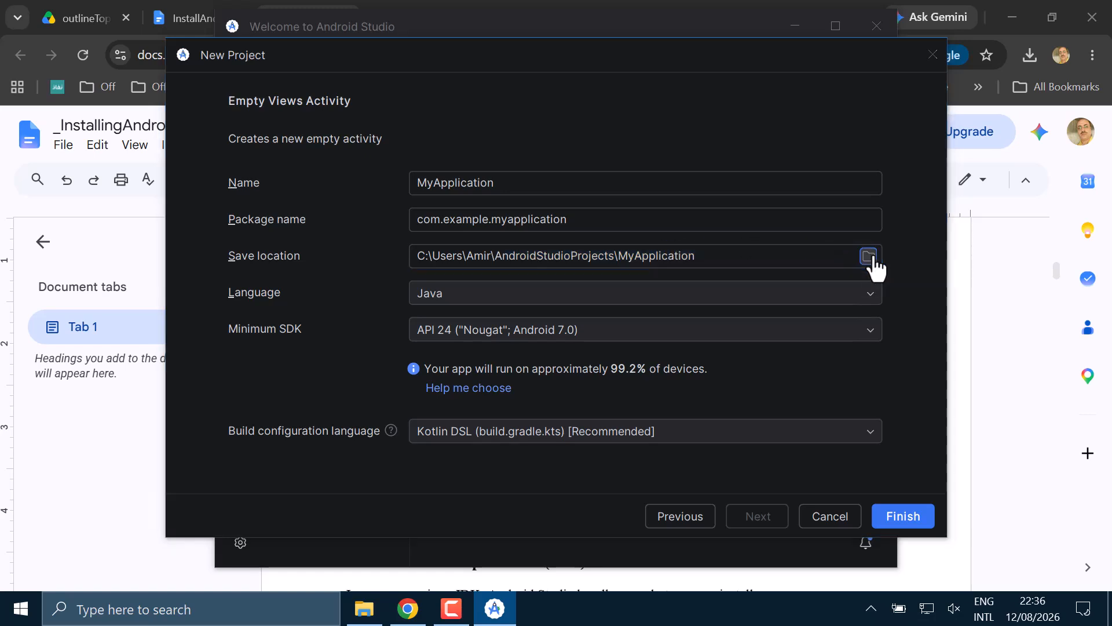
pyautogui.click(252, 181)
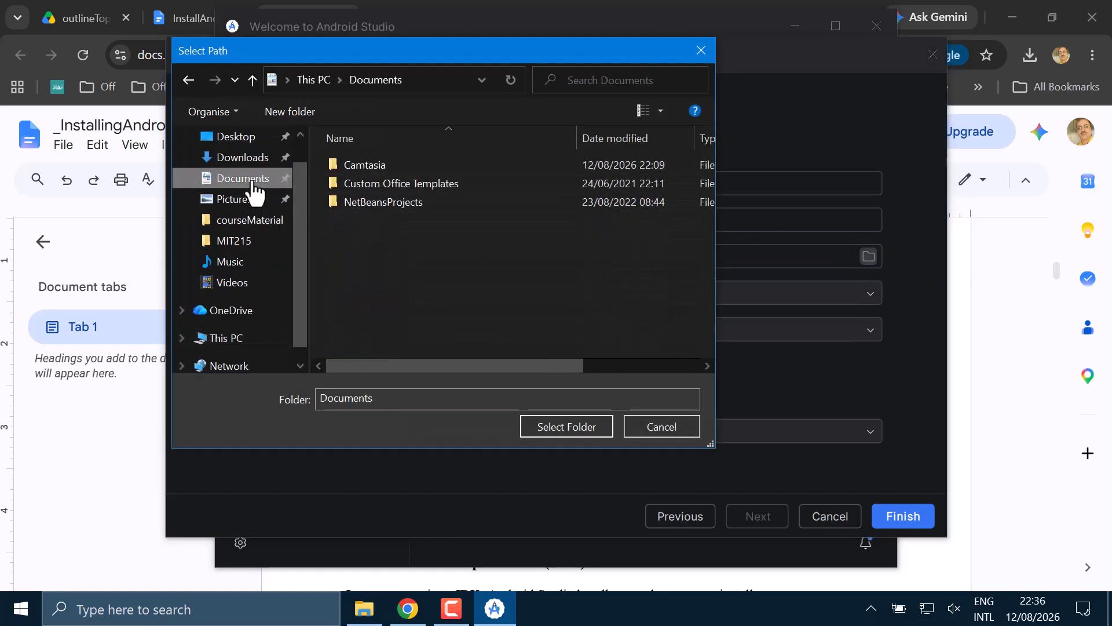
pyautogui.click(282, 112)
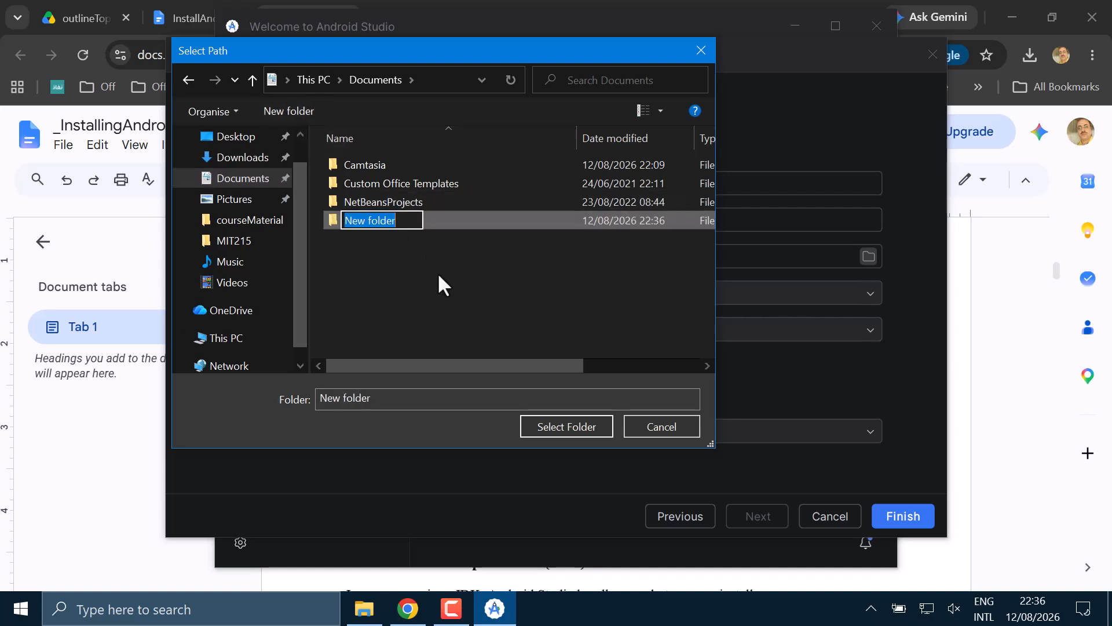
pyautogui.write('AndroidStudioProjectsMyApplication')
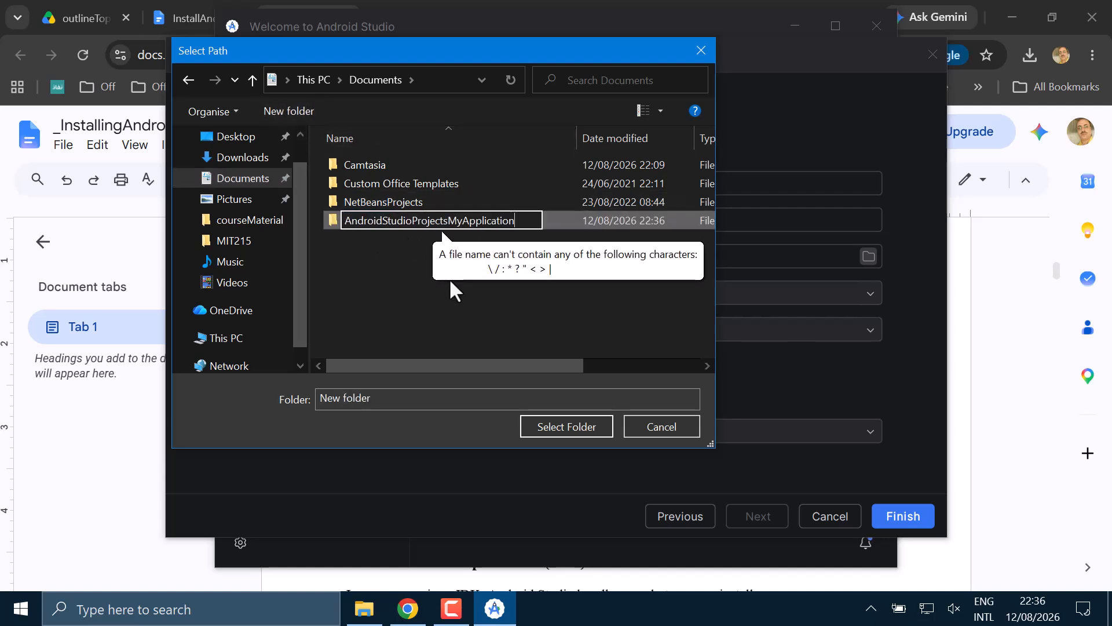
pyautogui.click(463, 221)
pyautogui.press('Delete')
pyautogui.press('Delete')
pyautogui.press('Delete')
pyautogui.press('Delete')
pyautogui.press('Delete')
pyautogui.press('Delete')
pyautogui.press('Delete')
pyautogui.press('Delete')
pyautogui.press('Delete')
pyautogui.press('Delete')
pyautogui.press('Delete')
pyautogui.press('BackSpace')
pyautogui.press('BackSpace')
pyautogui.press('Return')
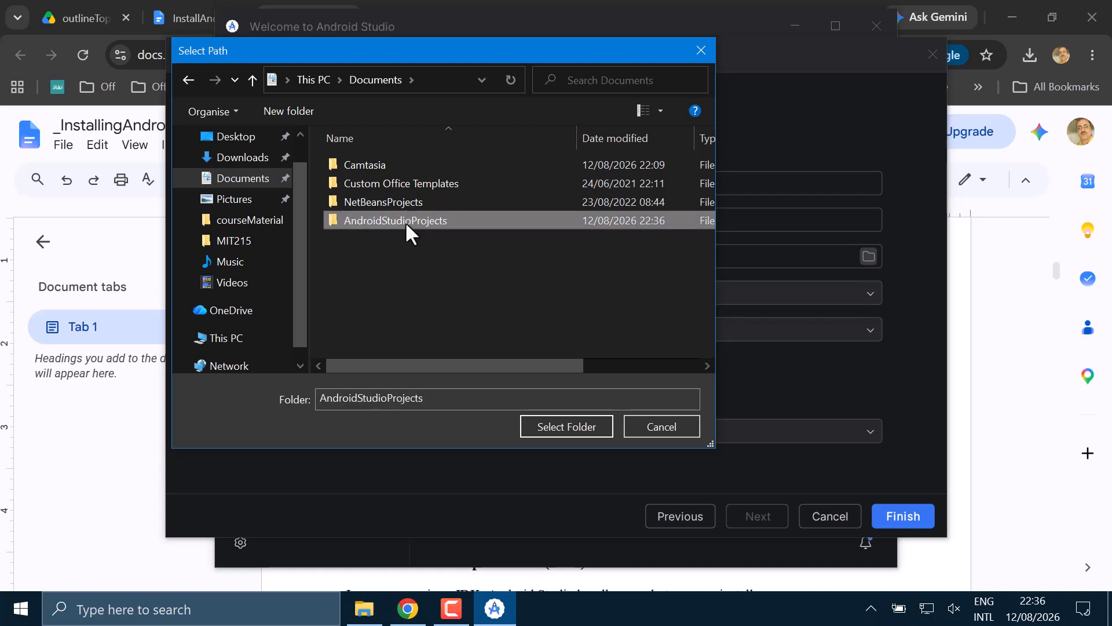
pyautogui.doubleClick(402, 220)
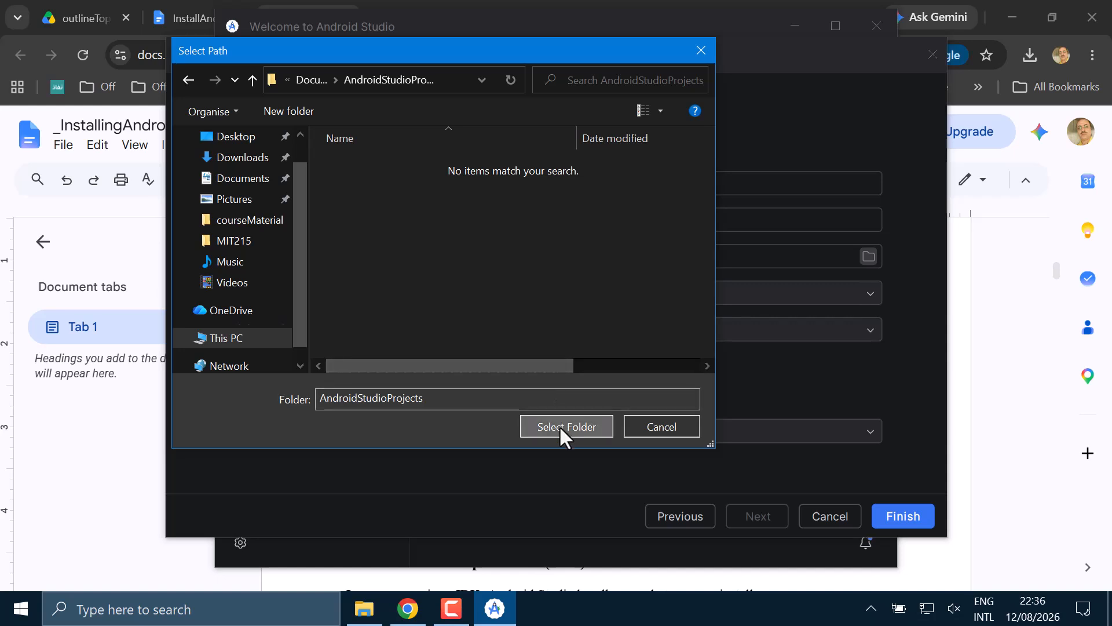
pyautogui.click(560, 427)
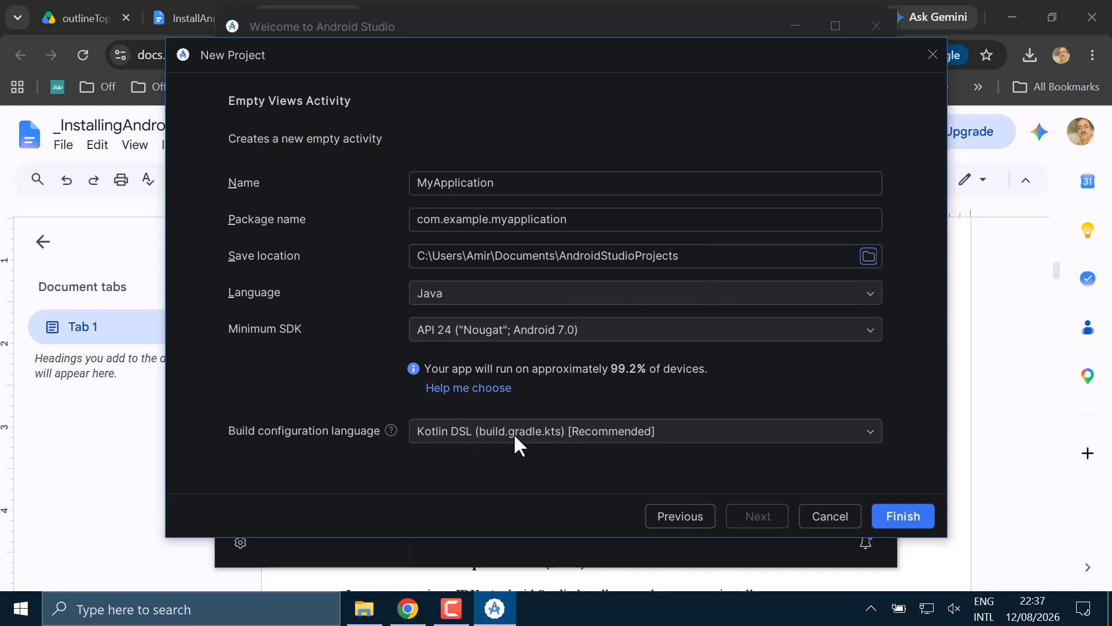
# - Keep Kotlin DSL (build.gradle.kts) as the build configuration language and create the project
pyautogui.click(536, 431)
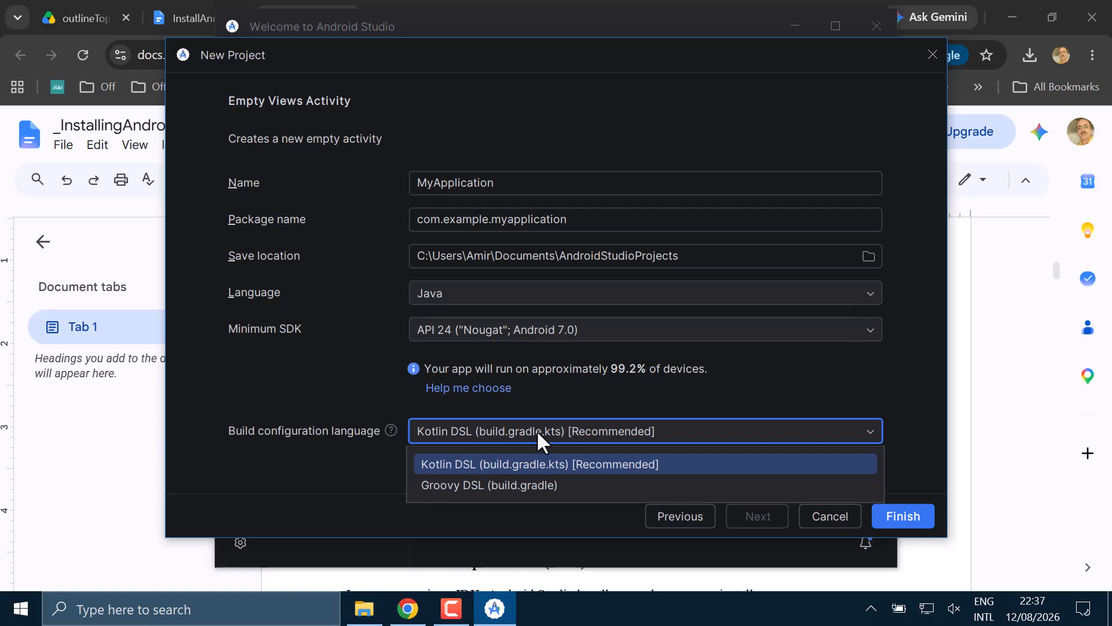
pyautogui.click(536, 431)
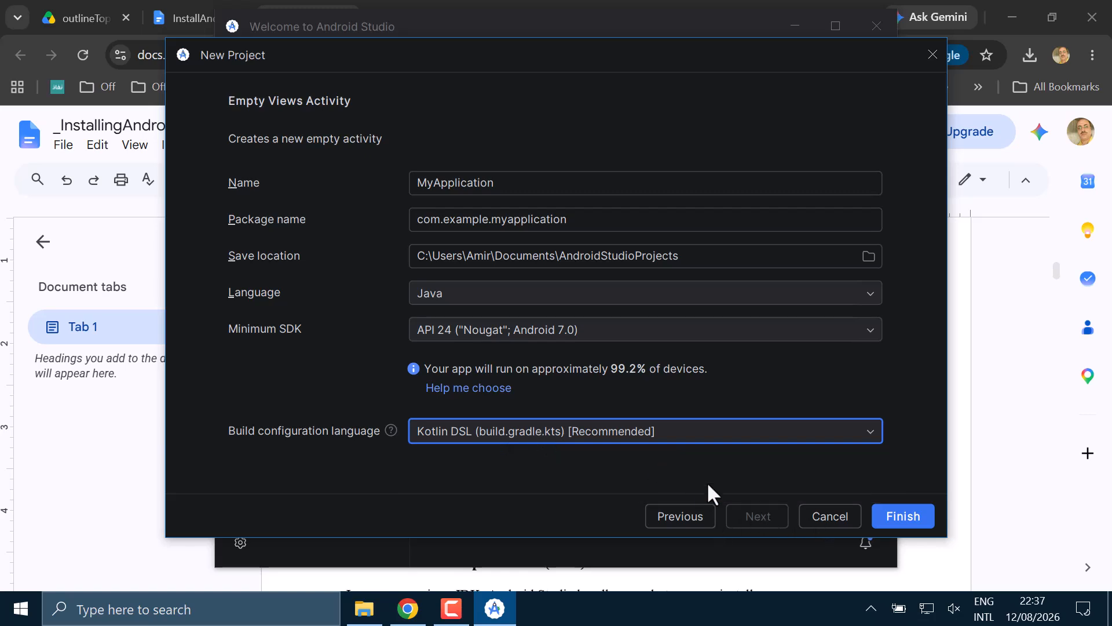
pyautogui.click(902, 516)
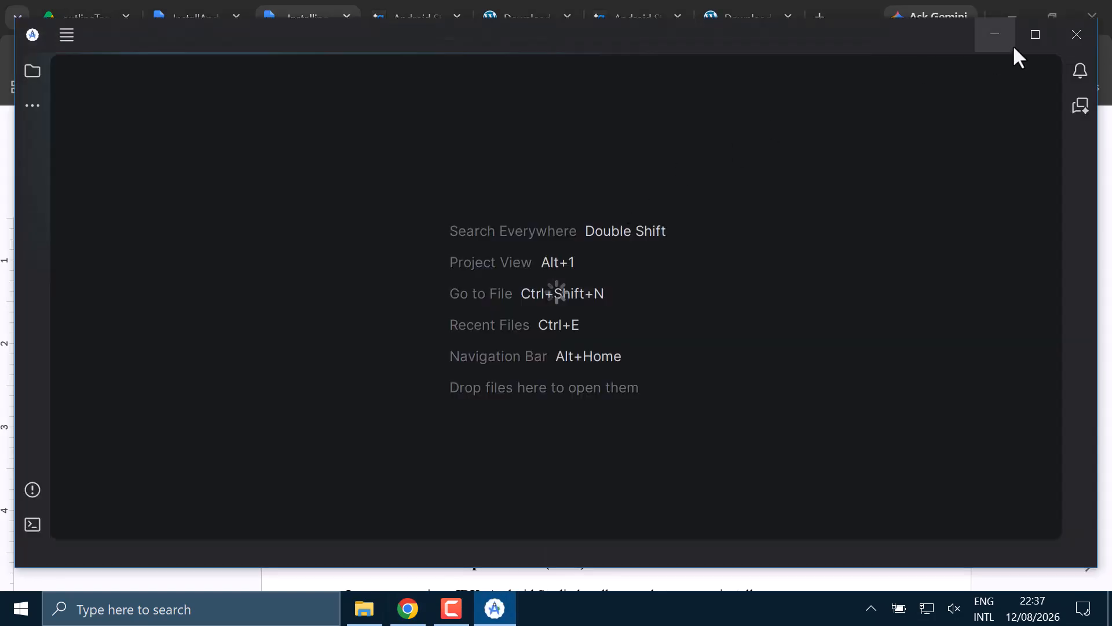
# - Maximize the new project window and allow adb.exe to communicate on public networks through the firewall
pyautogui.click(1036, 33)
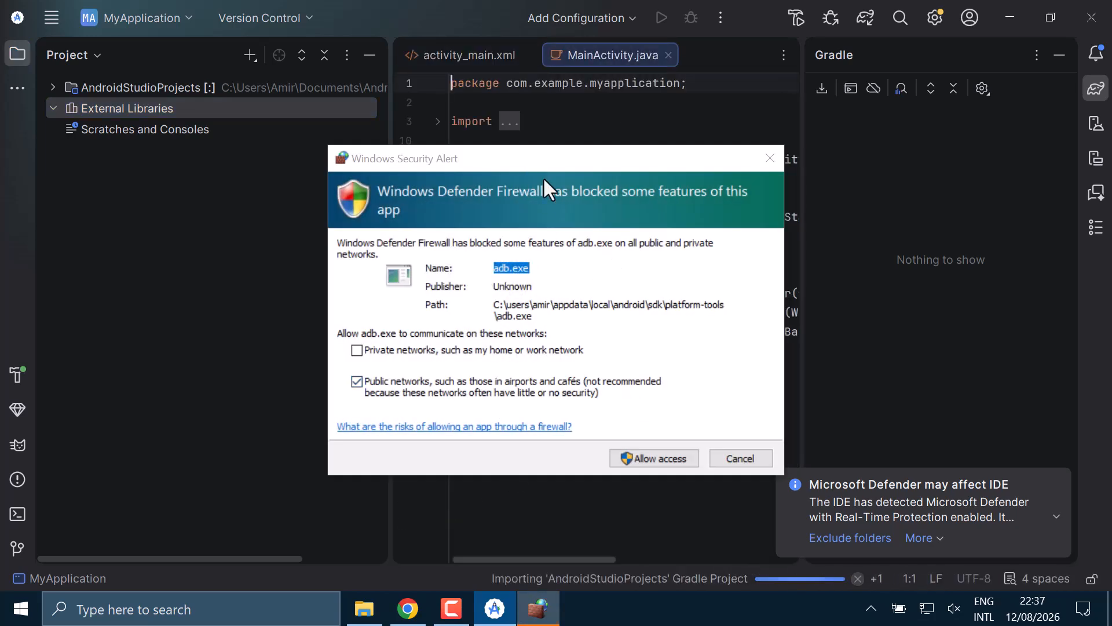
pyautogui.click(633, 457)
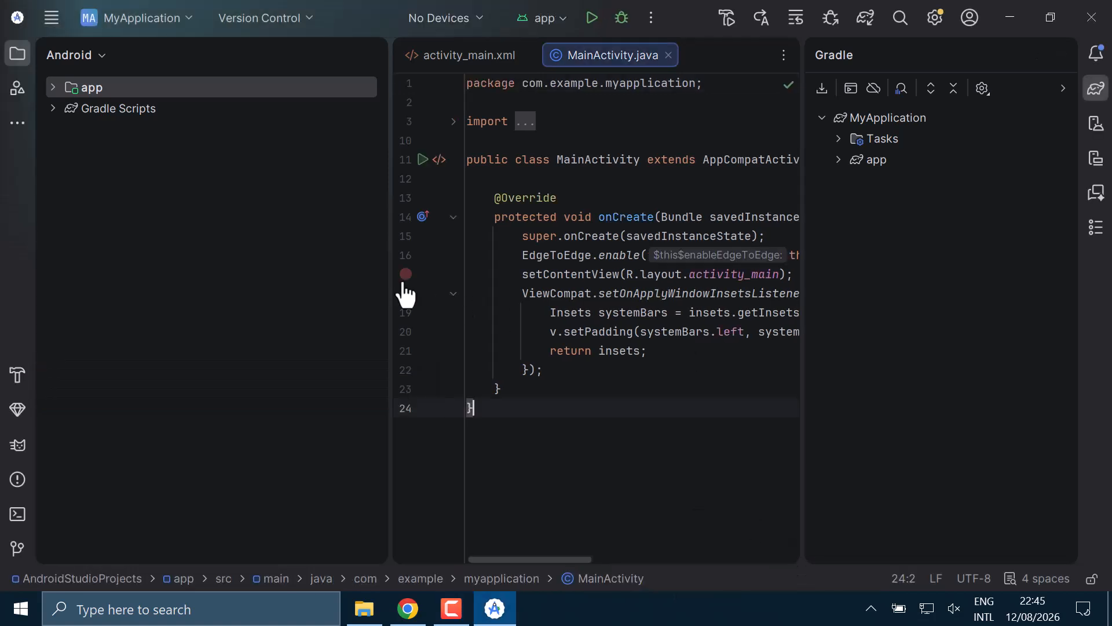
# - Narrow the project pane, browse the drawable and values folders under the app's res, and open colors.xml
pyautogui.moveTo(389, 268); pyautogui.dragTo(209, 229)
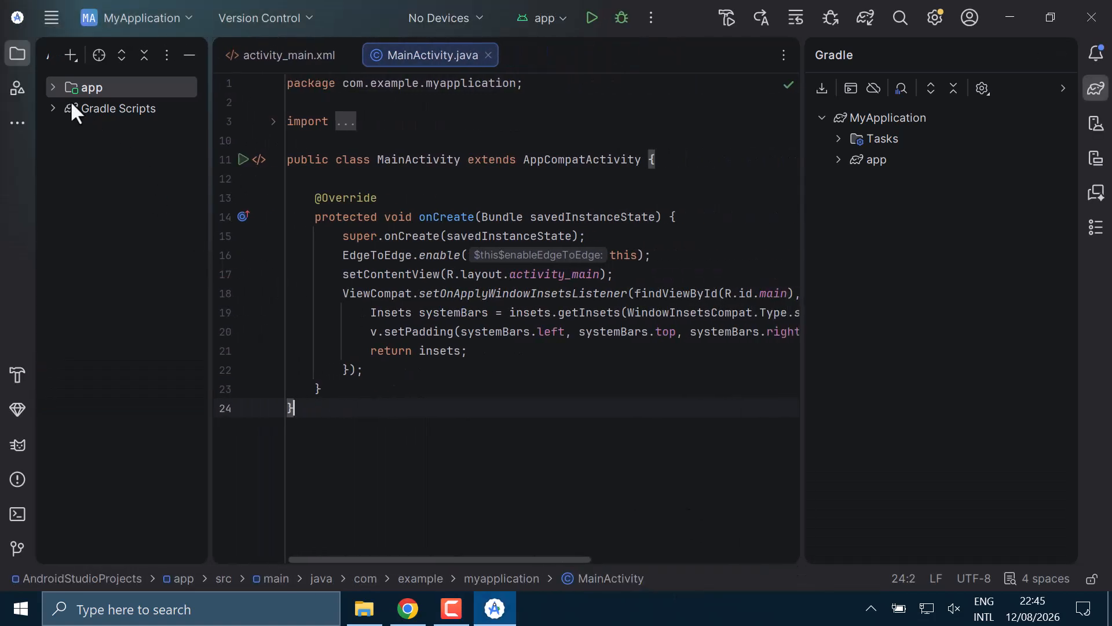
pyautogui.click(53, 88)
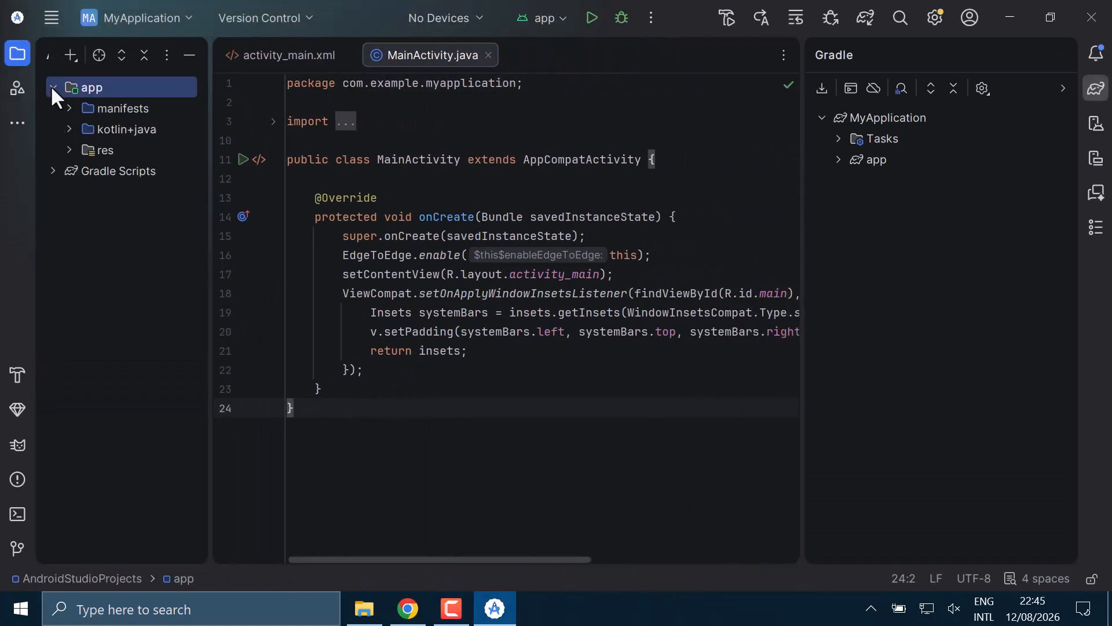
pyautogui.click(68, 150)
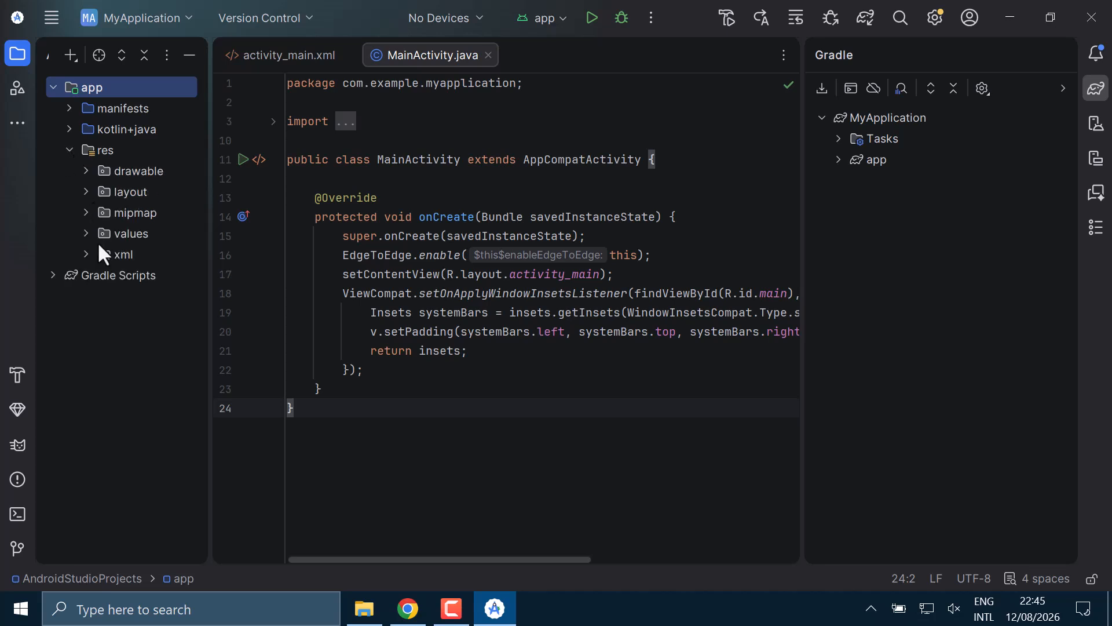
pyautogui.click(86, 171)
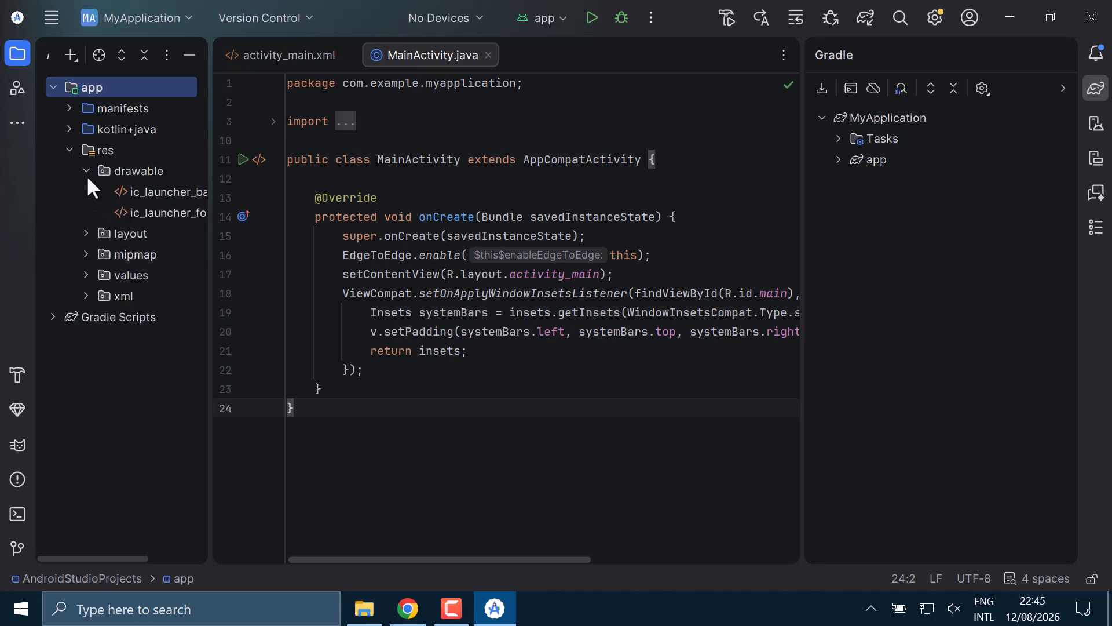
pyautogui.click(86, 171)
pyautogui.click(85, 234)
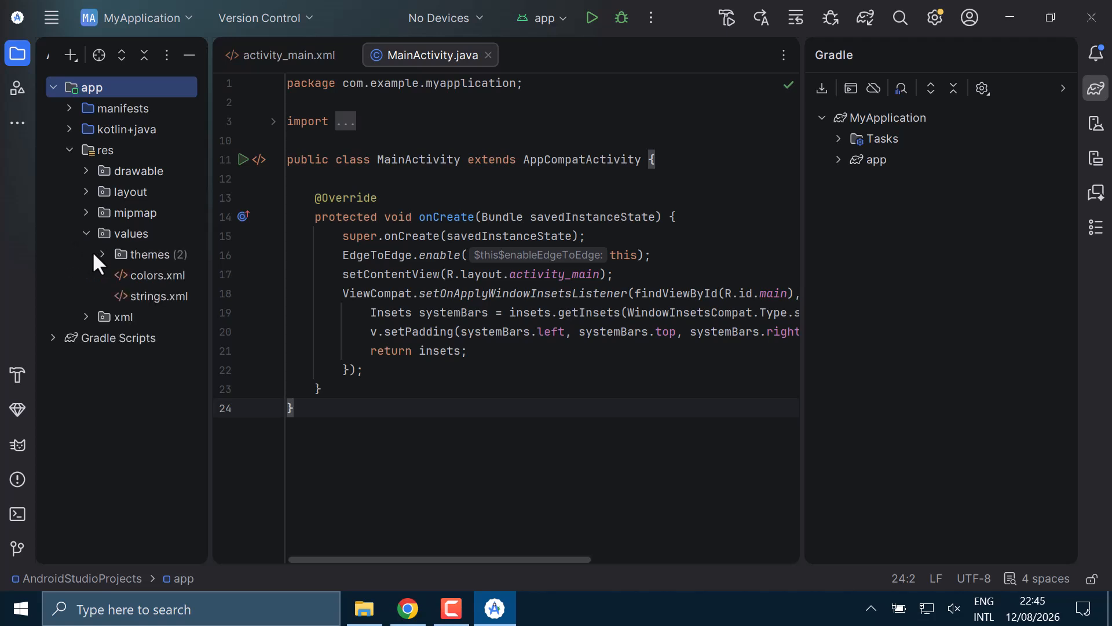
pyautogui.click(152, 297)
pyautogui.click(153, 276)
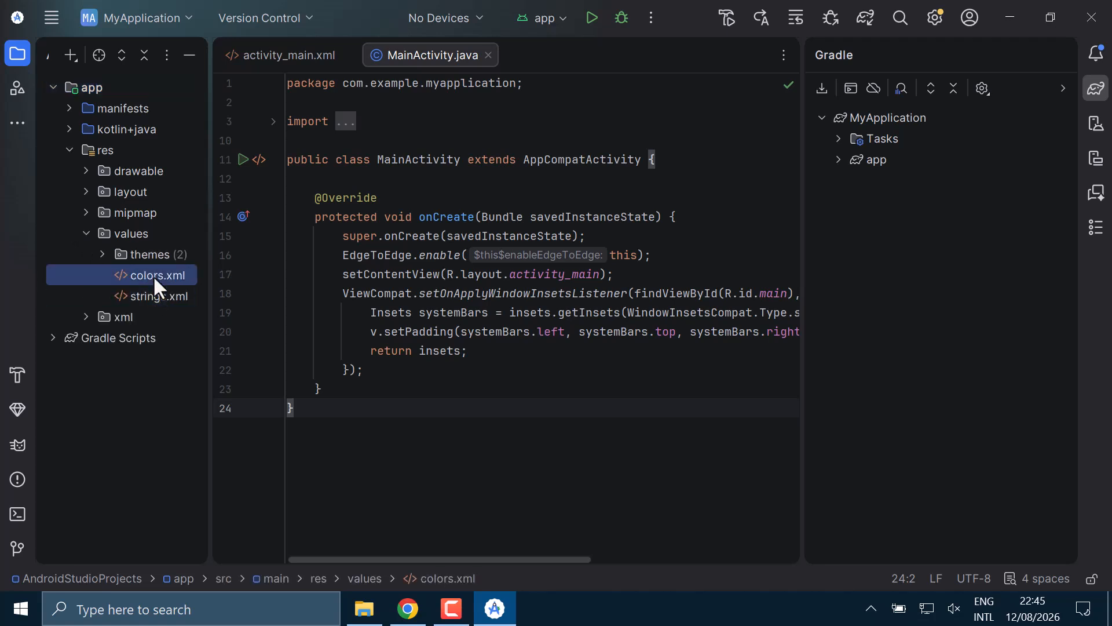
pyautogui.doubleClick(152, 275)
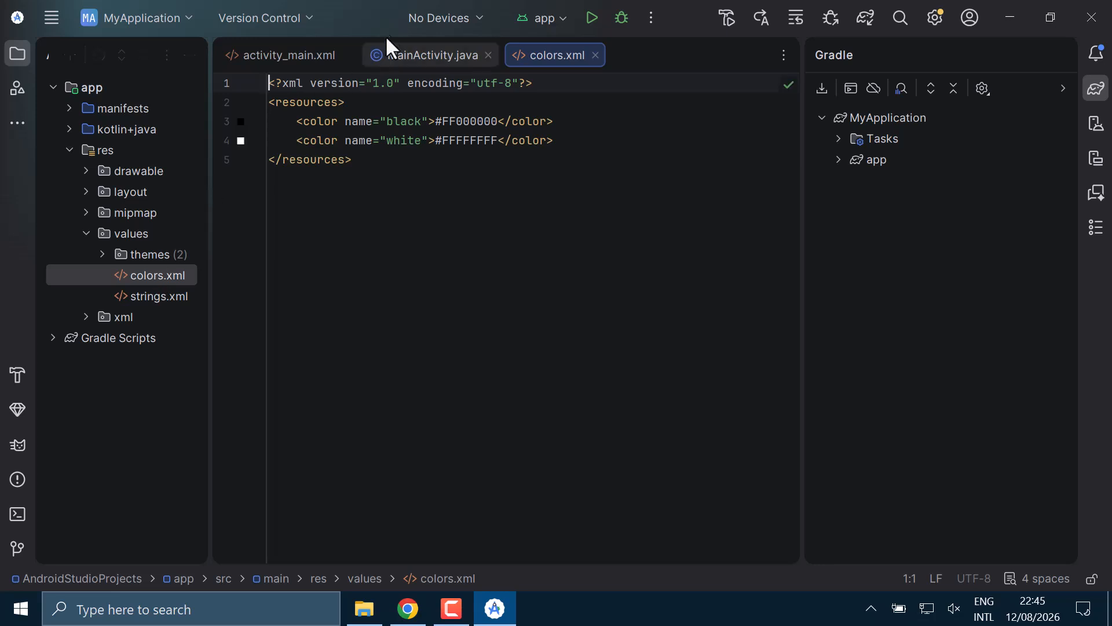
# - Show the activity_main.xml layout in Design mode only, at 100% zoom
pyautogui.click(291, 54)
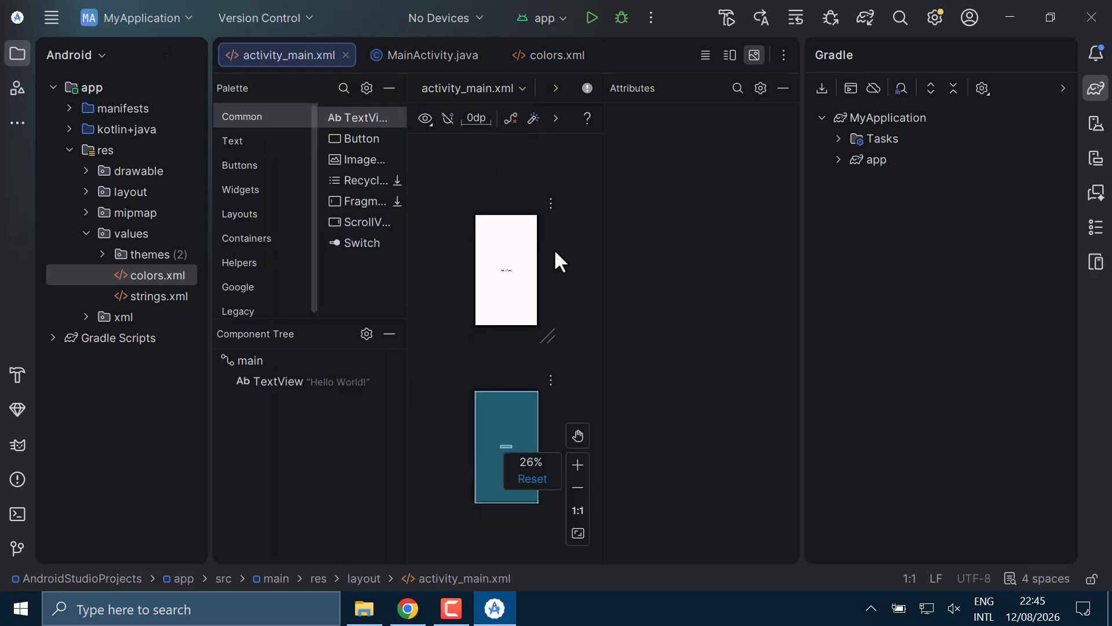
pyautogui.moveTo(606, 269)
pyautogui.mouseDown()
pyautogui.moveTo(690, 276)
pyautogui.moveTo(606, 277)
pyautogui.mouseUp()
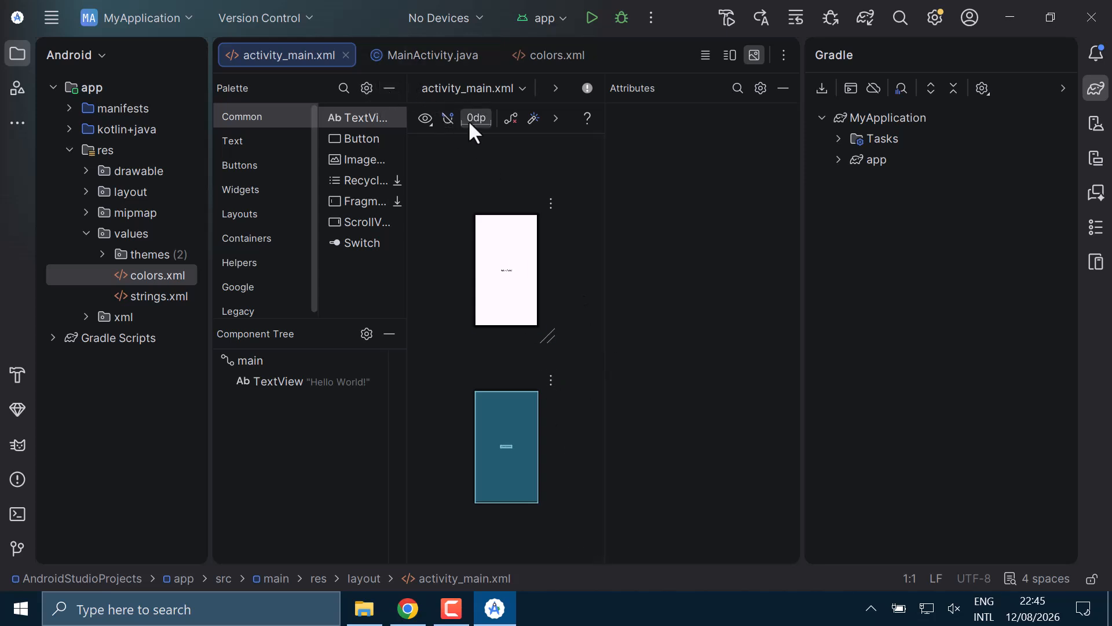
pyautogui.click(426, 119)
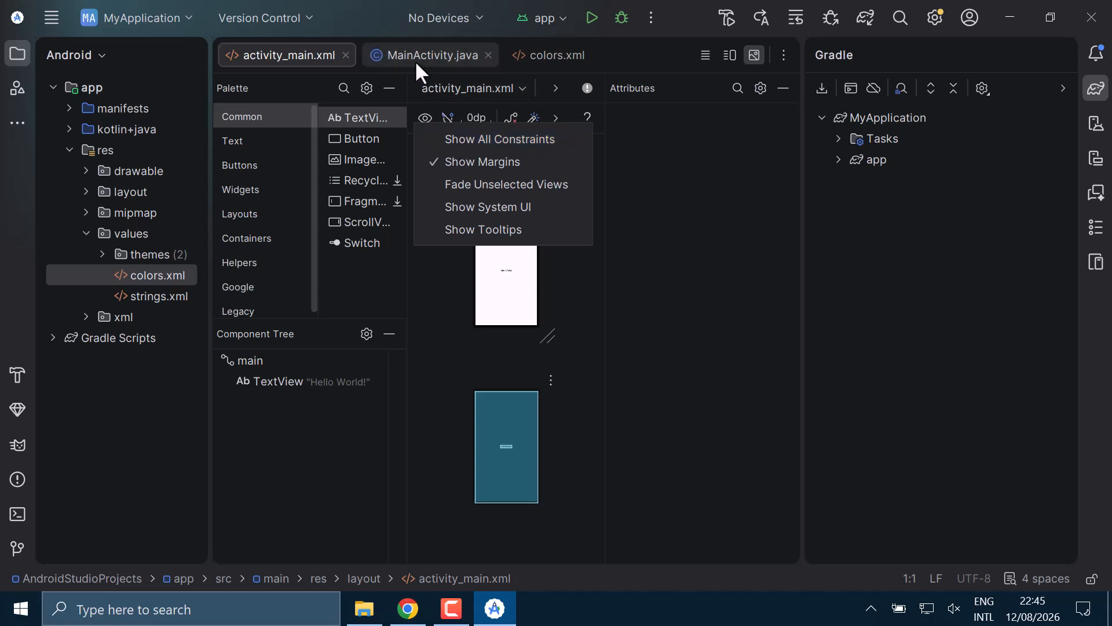
pyautogui.click(551, 86)
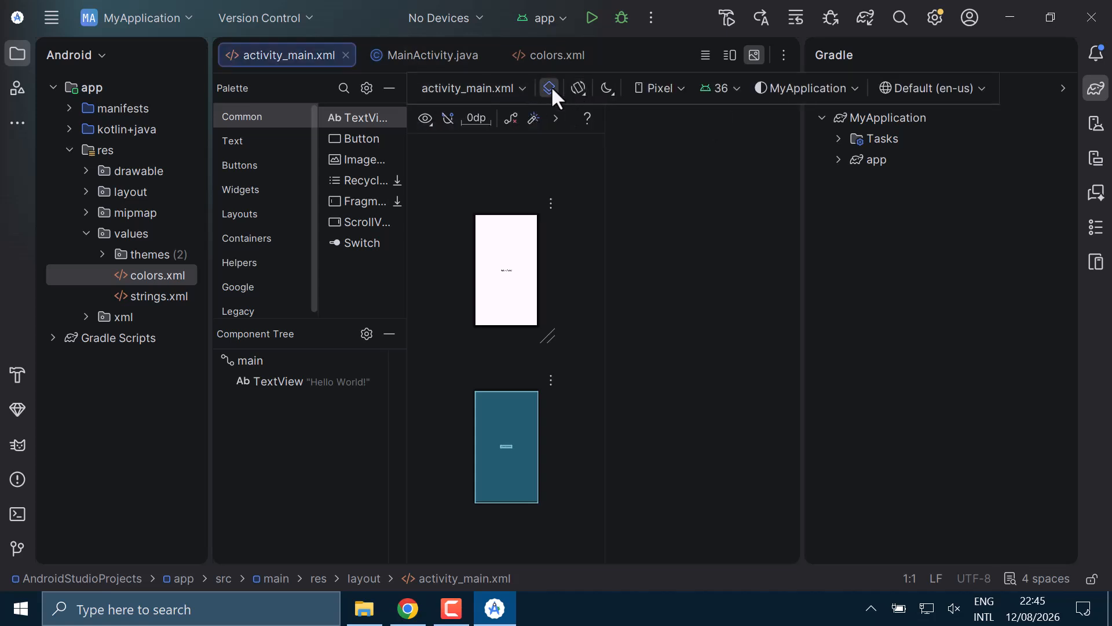
pyautogui.click(583, 109)
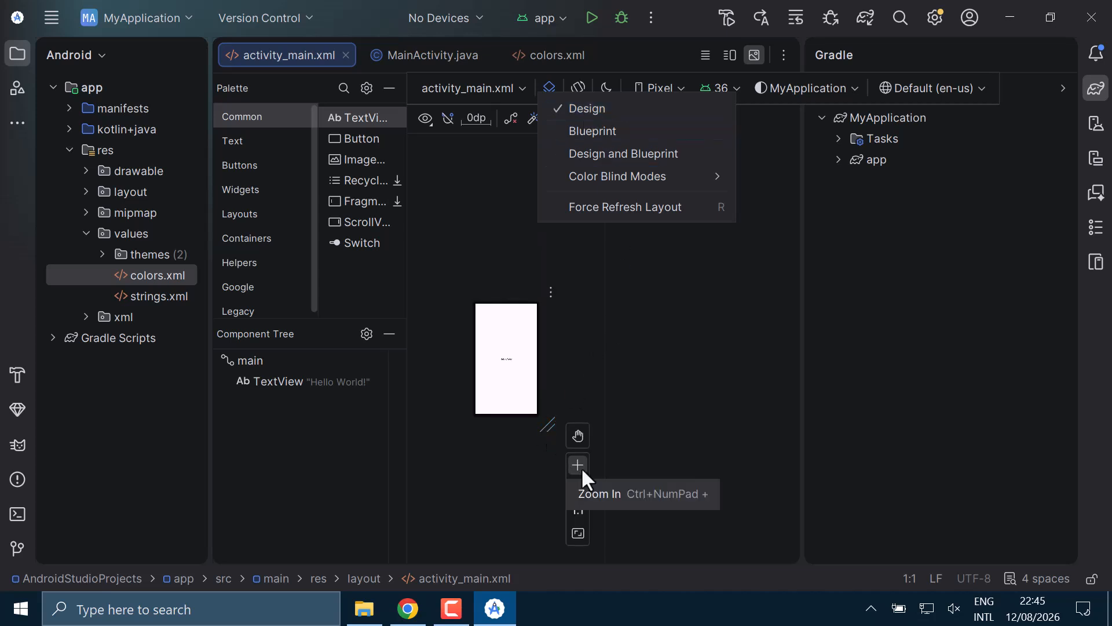
pyautogui.click(578, 511)
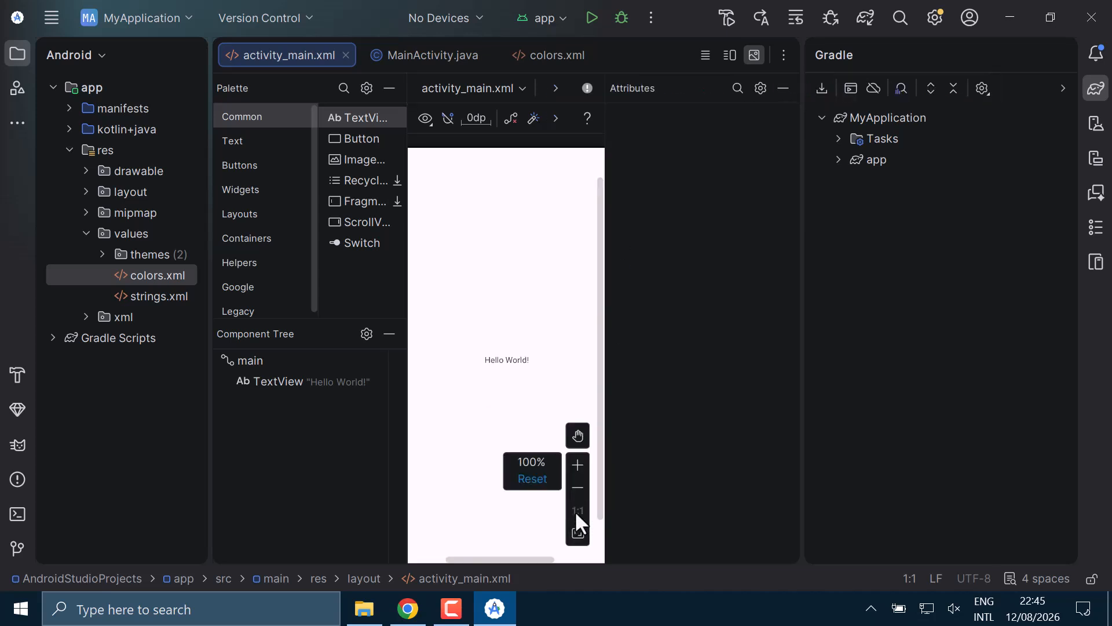
pyautogui.moveTo(601, 259); pyautogui.dragTo(643, 264)
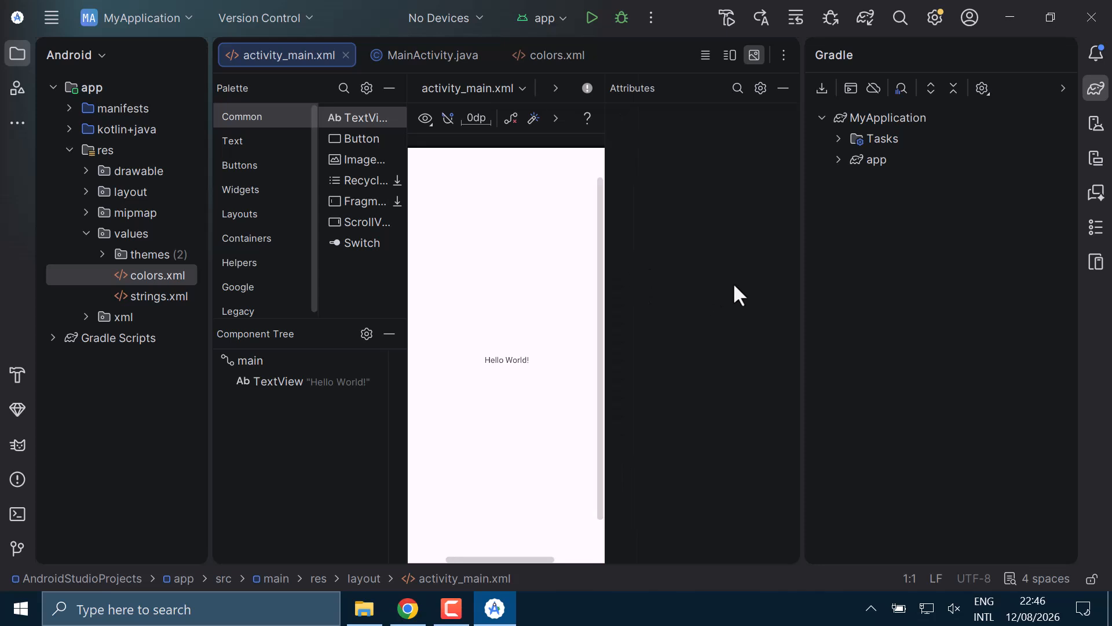
# - Narrow the Gradle pane to widen the layout editor and try to run the app
pyautogui.moveTo(800, 261); pyautogui.dragTo(836, 263)
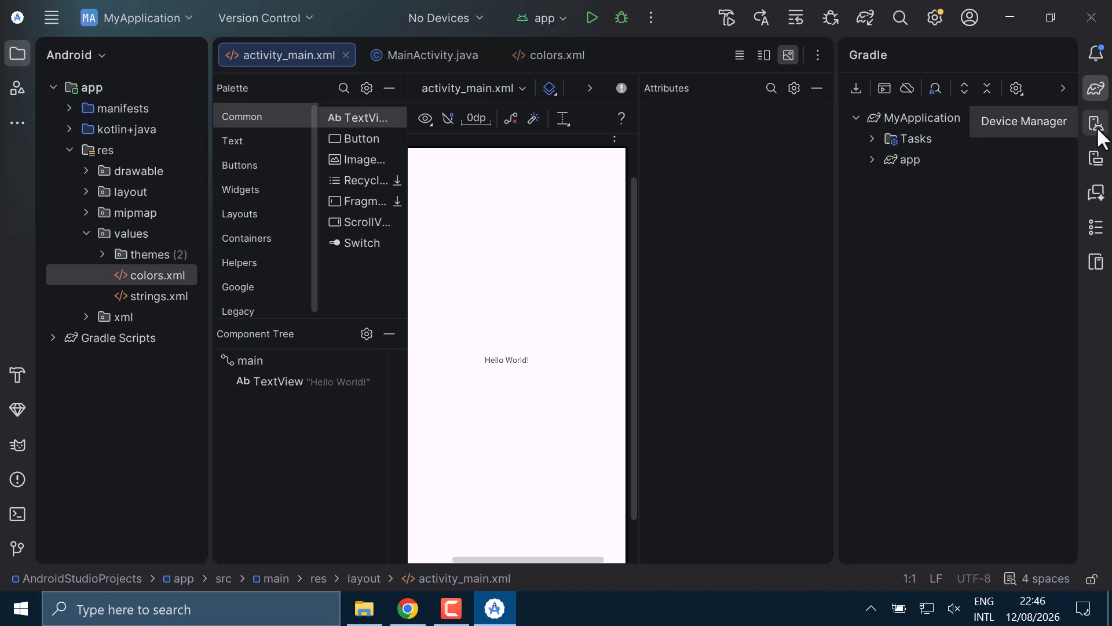
pyautogui.click(588, 20)
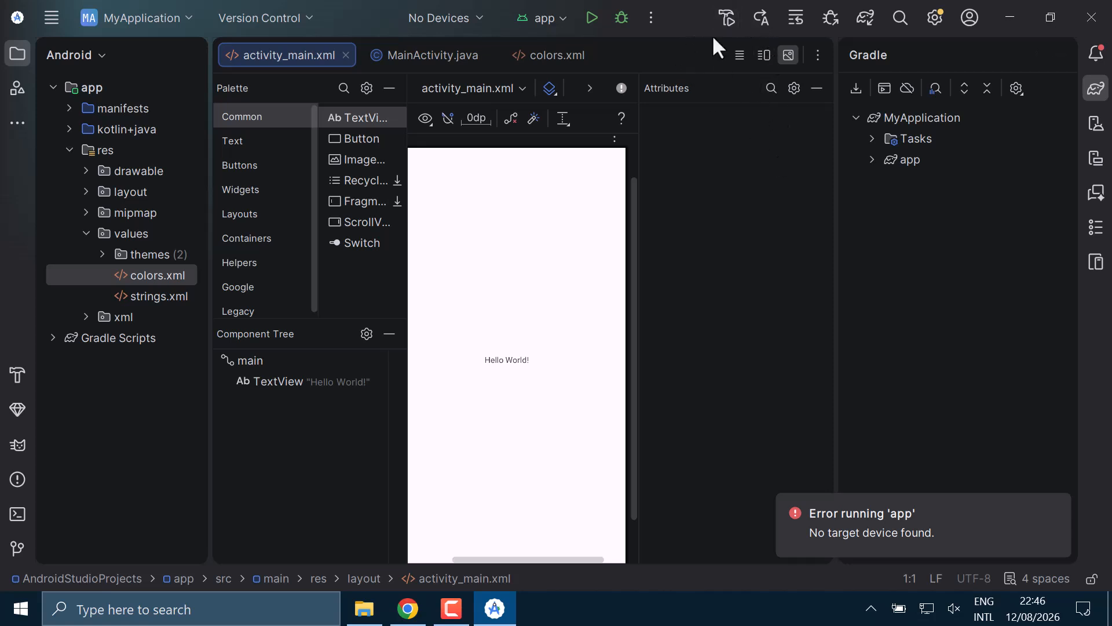
# - Start a new virtual device from Device Manager and choose the Medium Phone hardware profile
pyautogui.click(1096, 128)
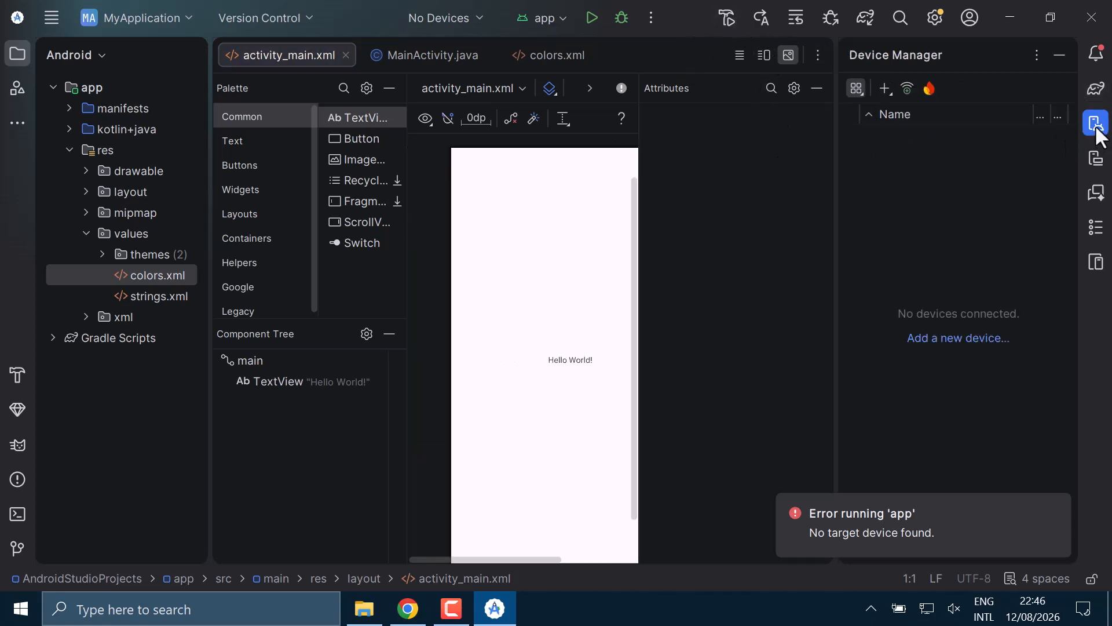
pyautogui.click(945, 341)
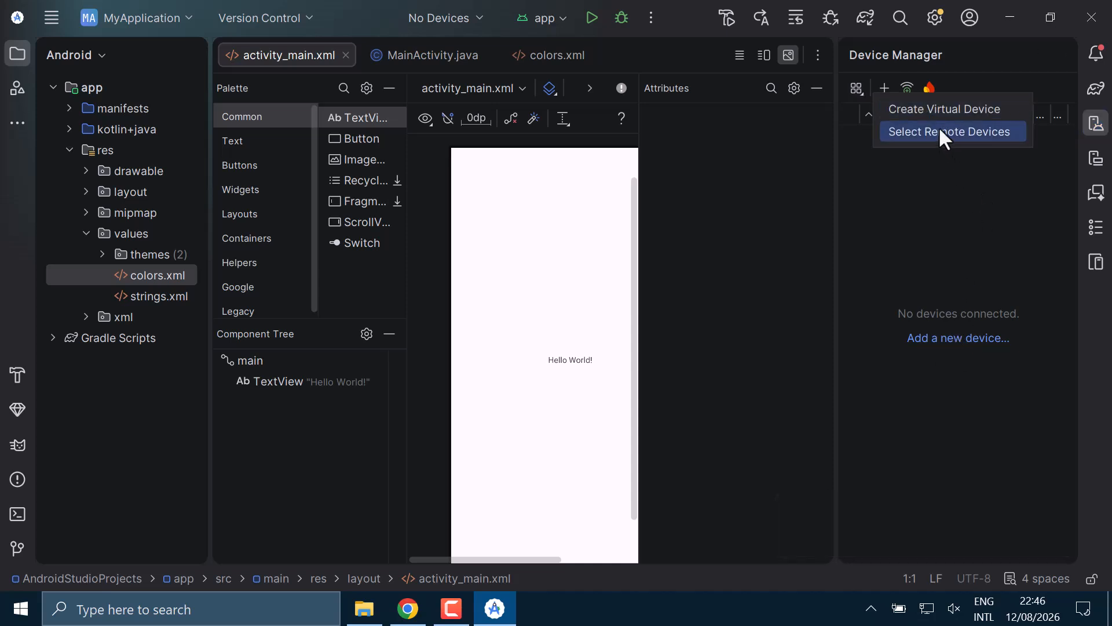
pyautogui.click(930, 108)
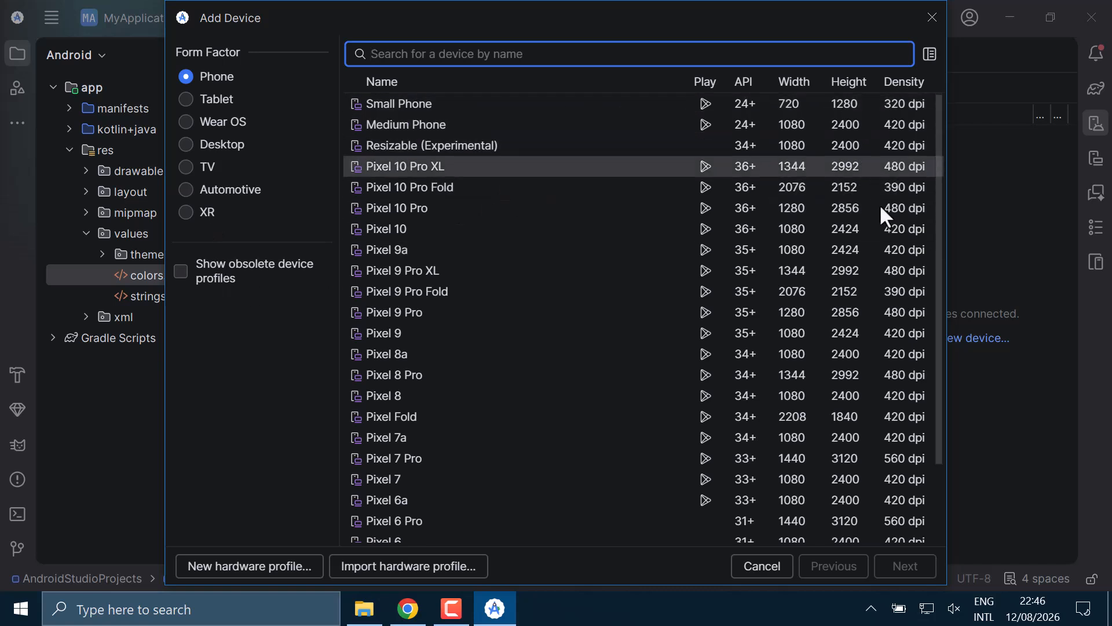
pyautogui.scroll(-2, 882, 211)
pyautogui.scroll(2, 896, 244)
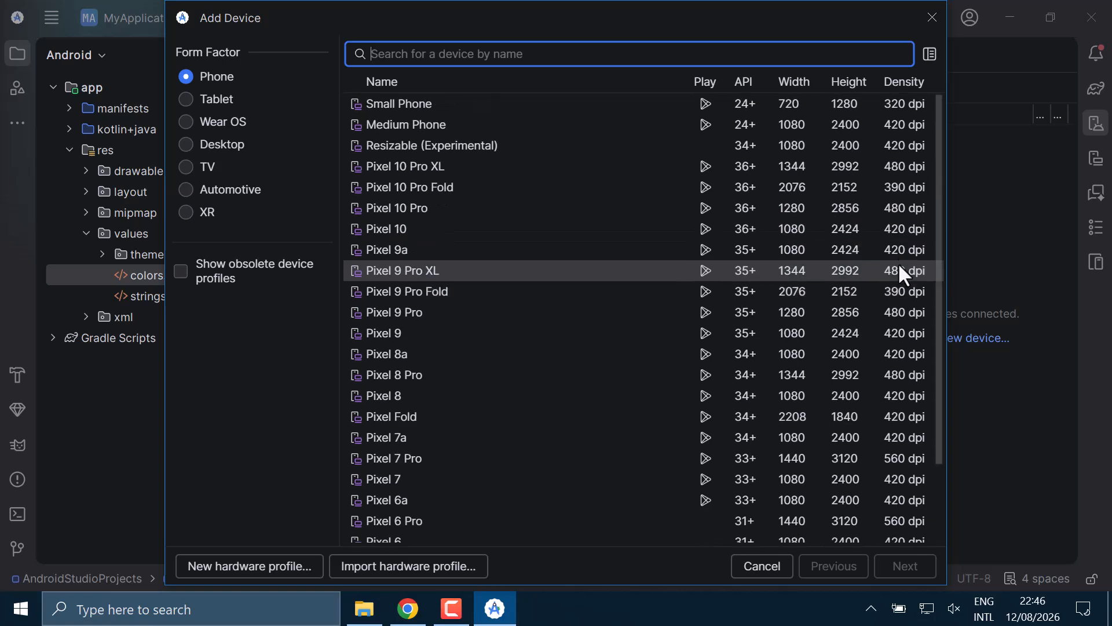
pyautogui.click(832, 122)
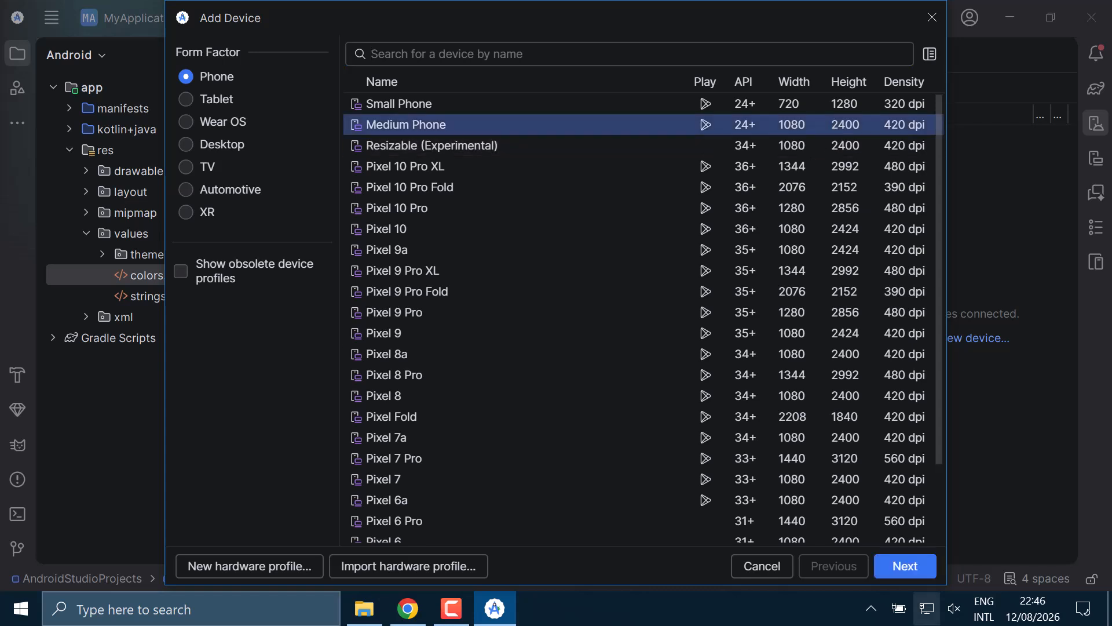
pyautogui.click(889, 565)
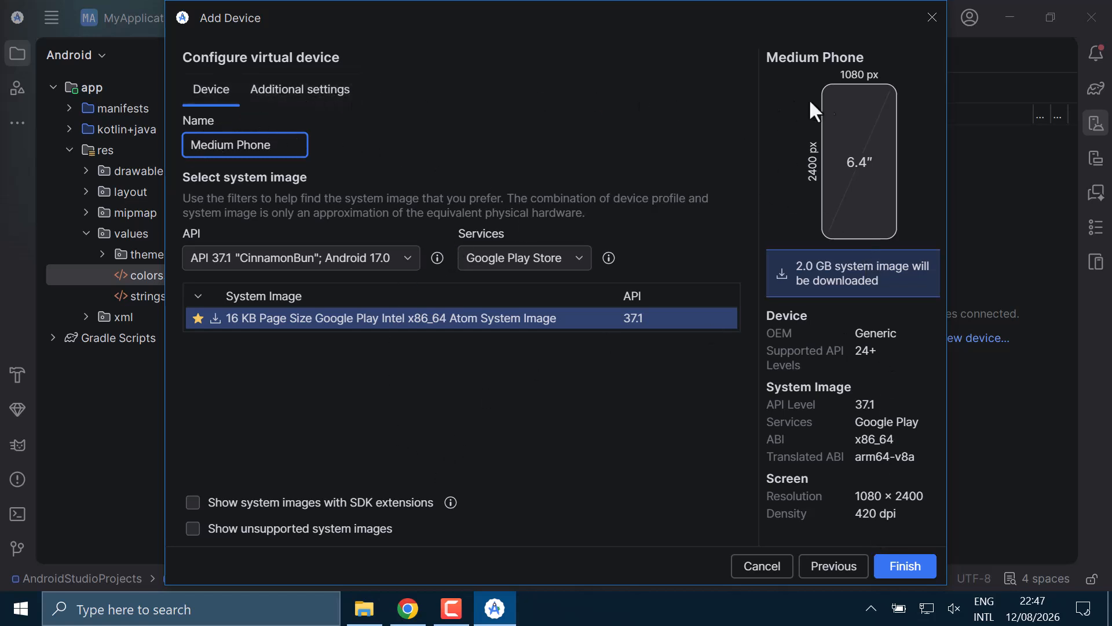
# - Finish the Medium Phone device with API 37.1 and download its 16 KB Page Size Google Play Intel x86_64 Atom System Image
pyautogui.click(895, 567)
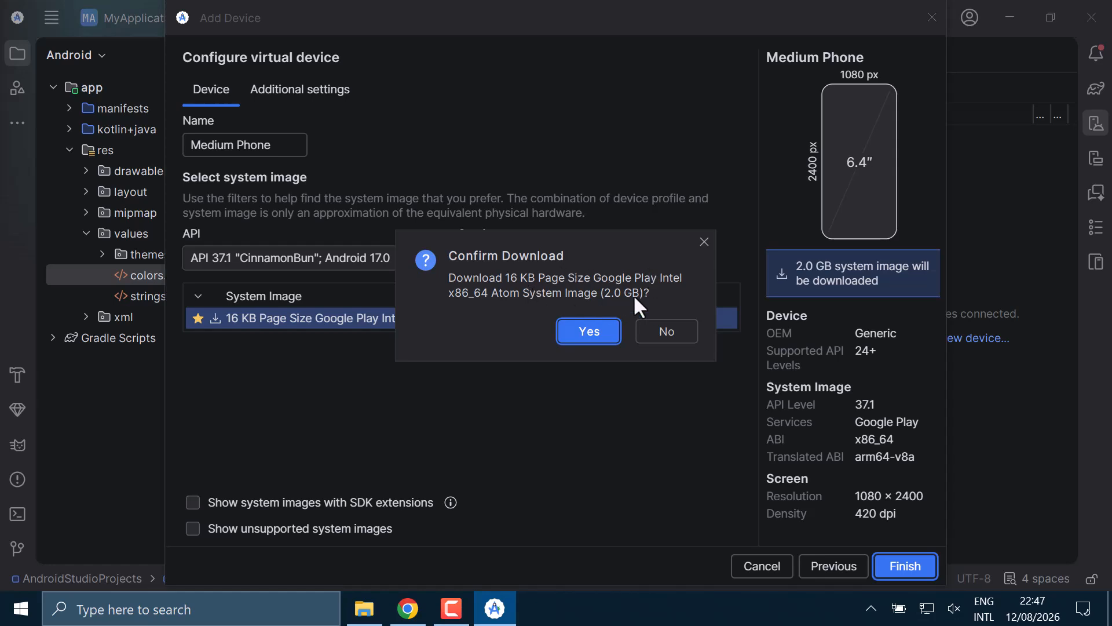
pyautogui.click(574, 335)
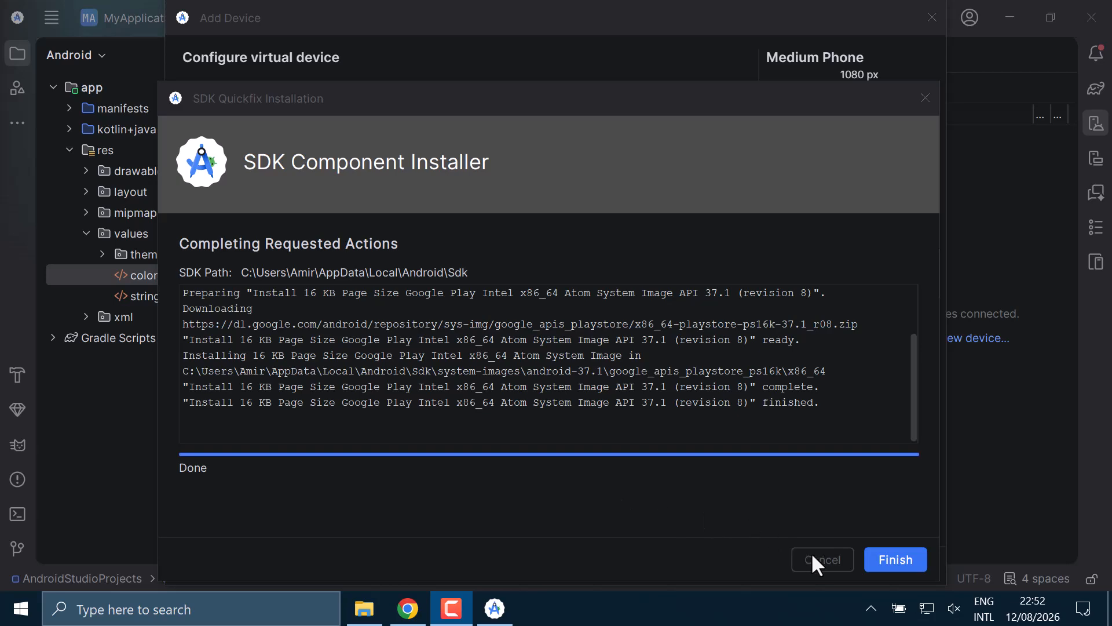
pyautogui.click(882, 562)
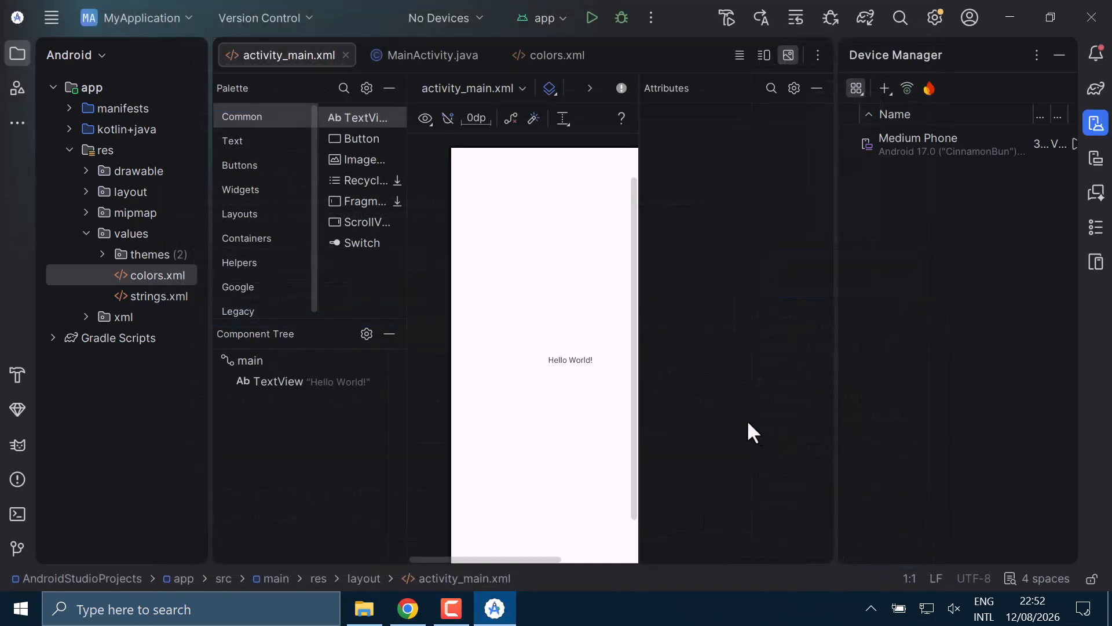
# - Widen the layout design area and run the app on the Medium Phone virtual device, dismissing the install notification
pyautogui.click(897, 141)
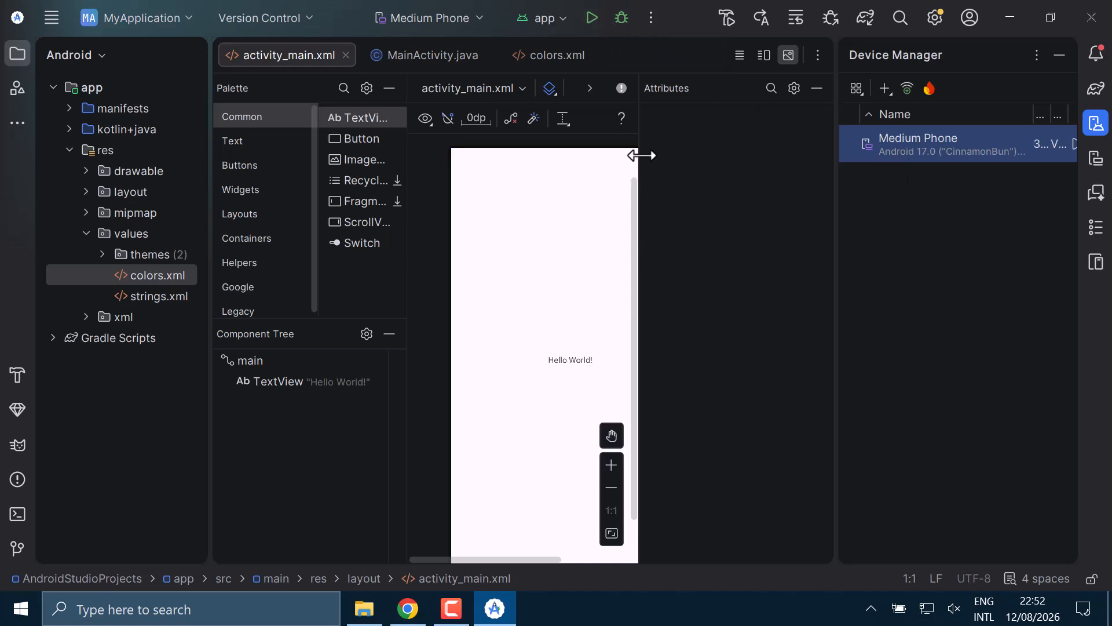
pyautogui.moveTo(641, 141); pyautogui.dragTo(725, 144)
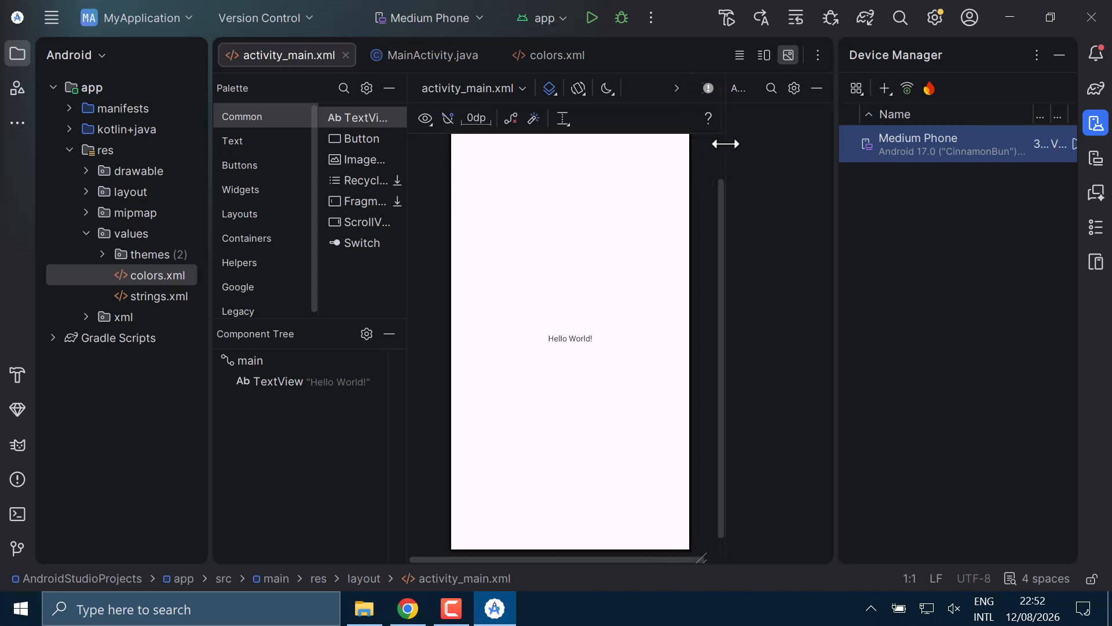
pyautogui.click(592, 18)
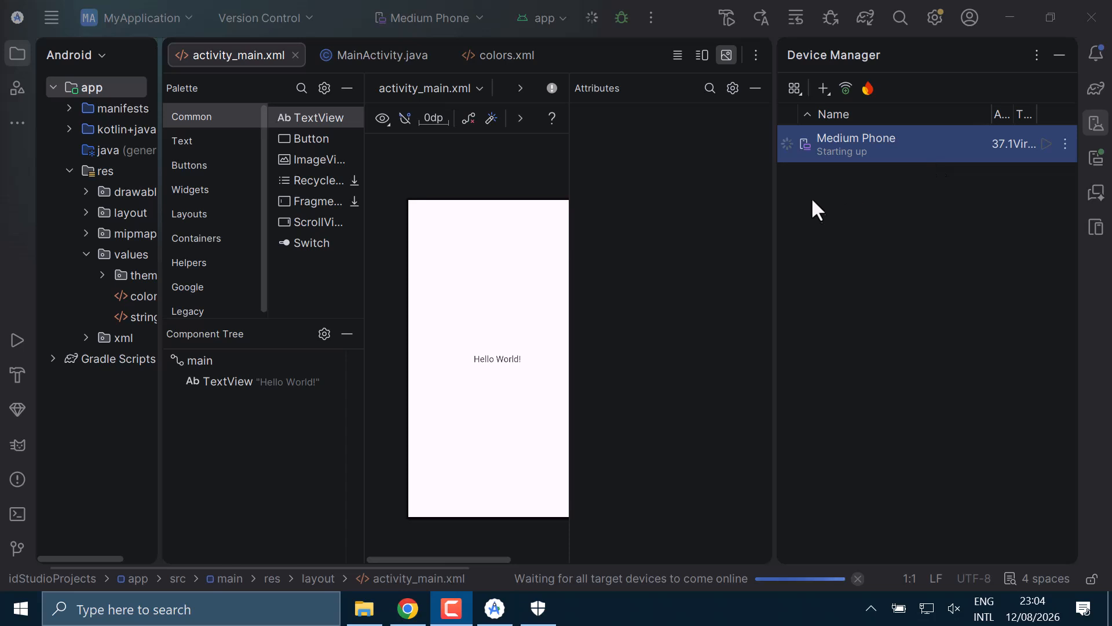
pyautogui.click(817, 144)
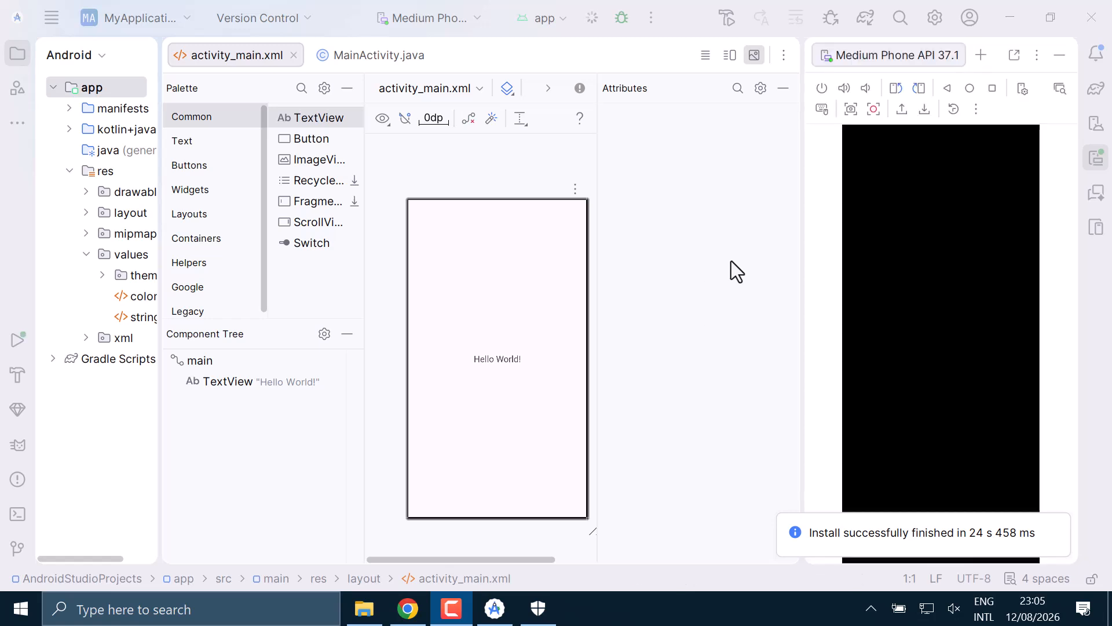
pyautogui.moveTo(867, 513)
pyautogui.click(1057, 528)
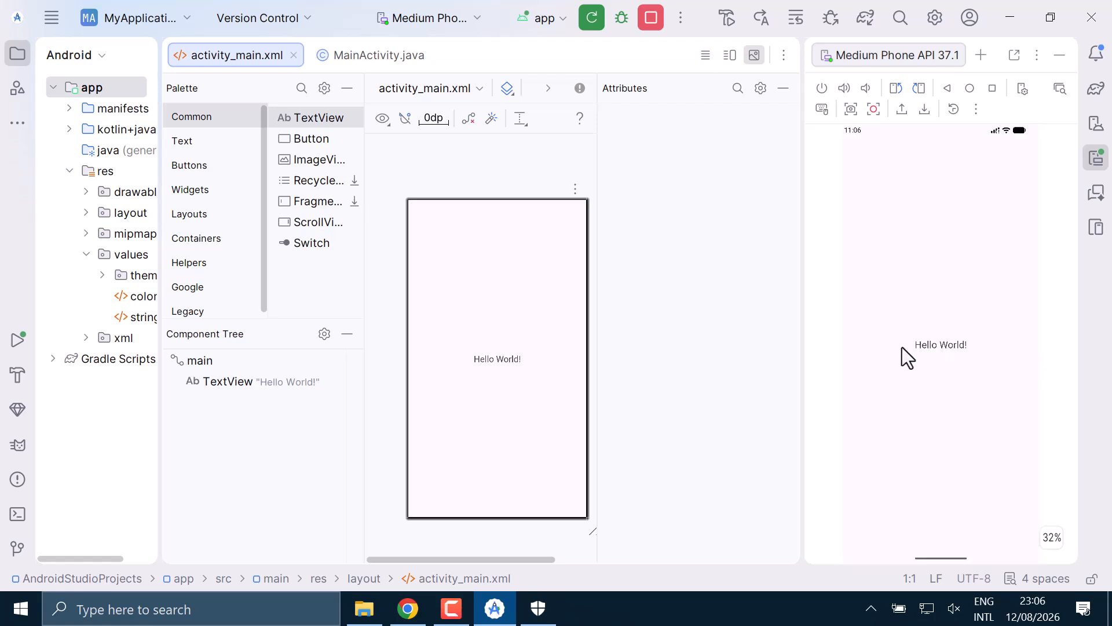
# - Set the textSize of the Hello World! TextView to 48sp and rerun the app on the emulator
pyautogui.click(495, 364)
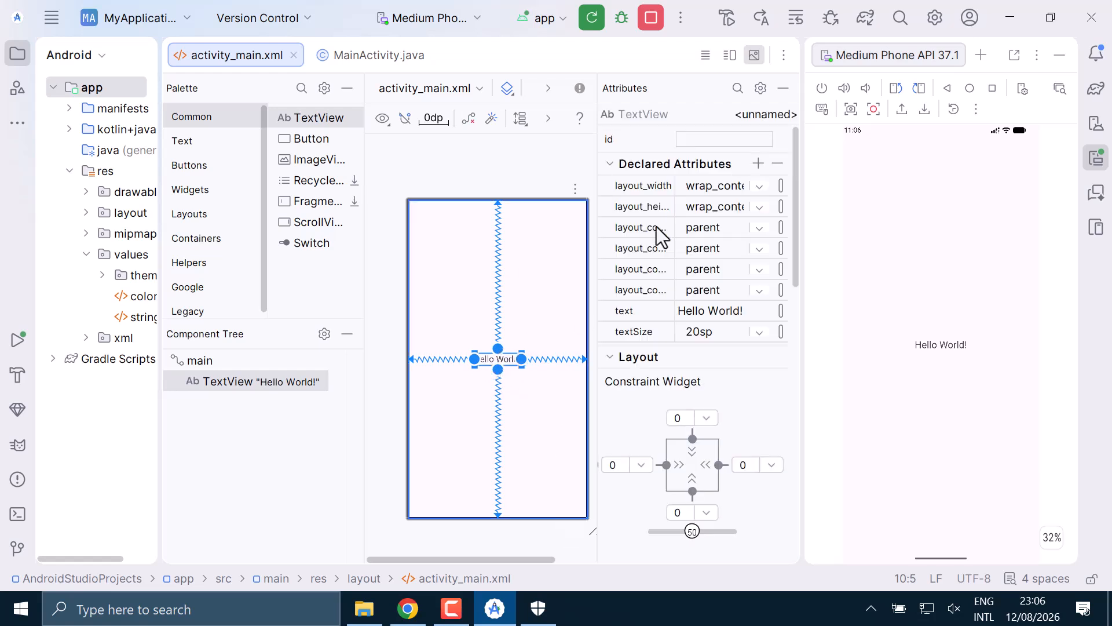
pyautogui.click(760, 332)
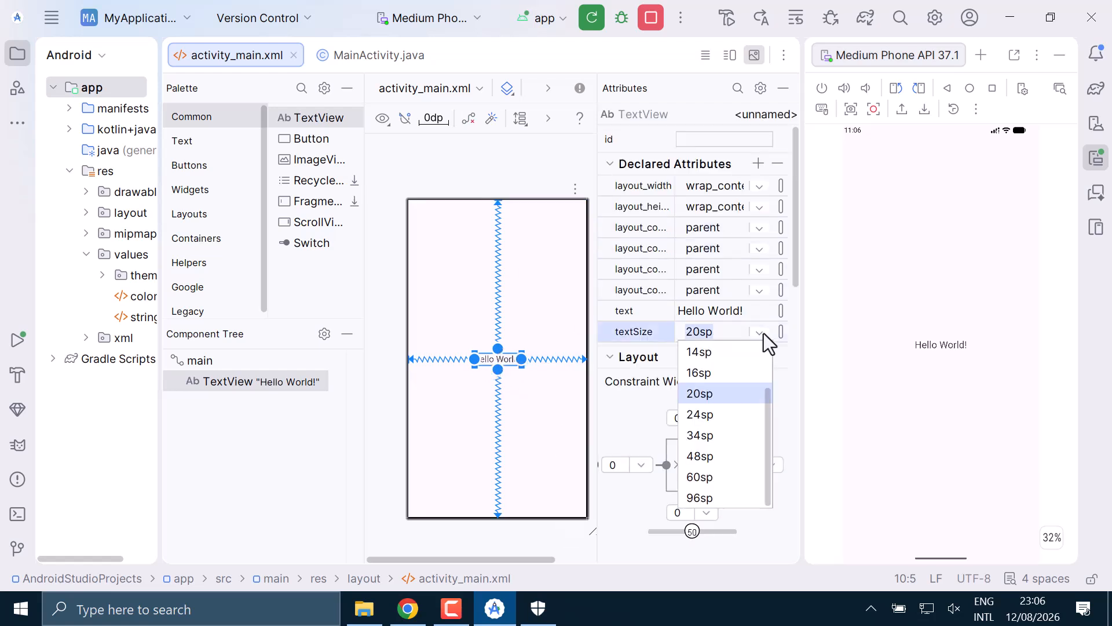
pyautogui.click(701, 457)
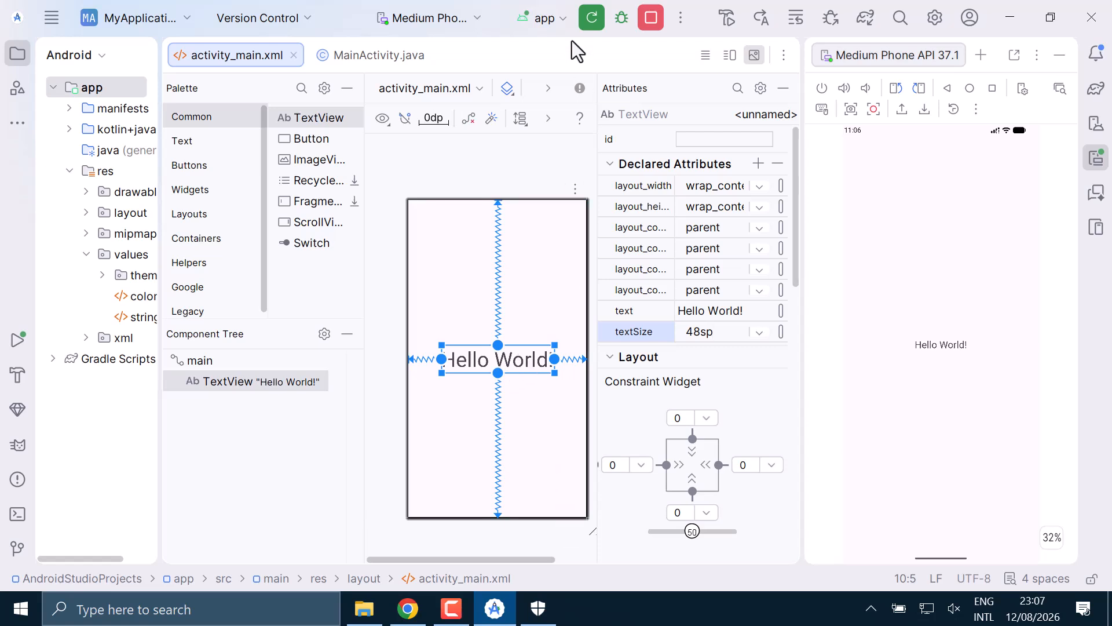
pyautogui.click(595, 27)
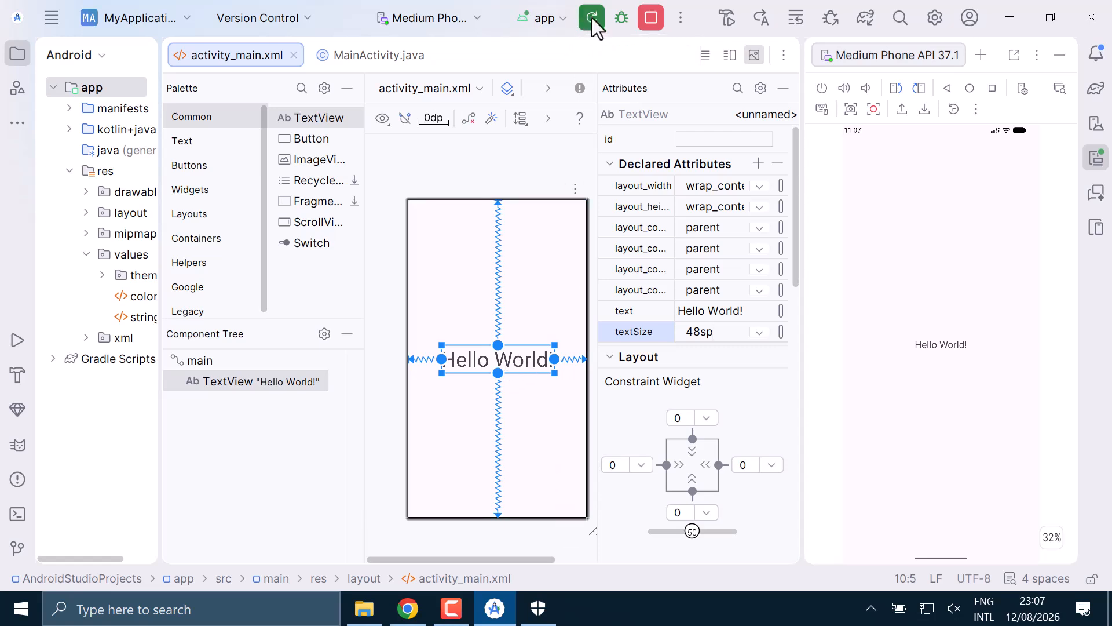